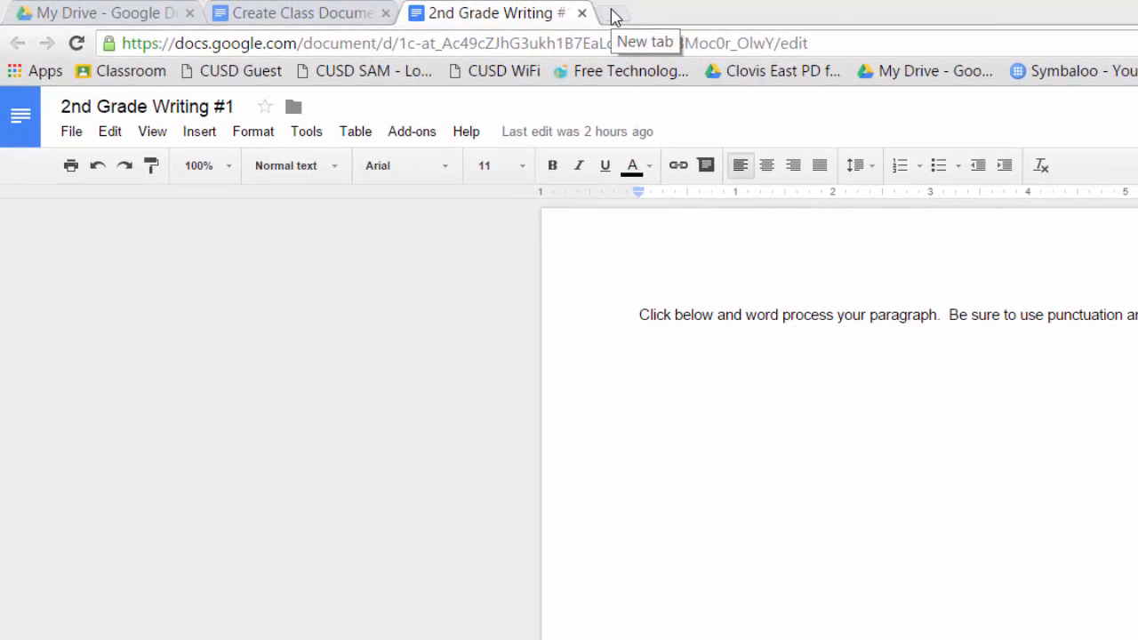
- Open bit.ly/filecopy in a new browser tab and make a copy of the File Copier spreadsheet
click(614, 14)
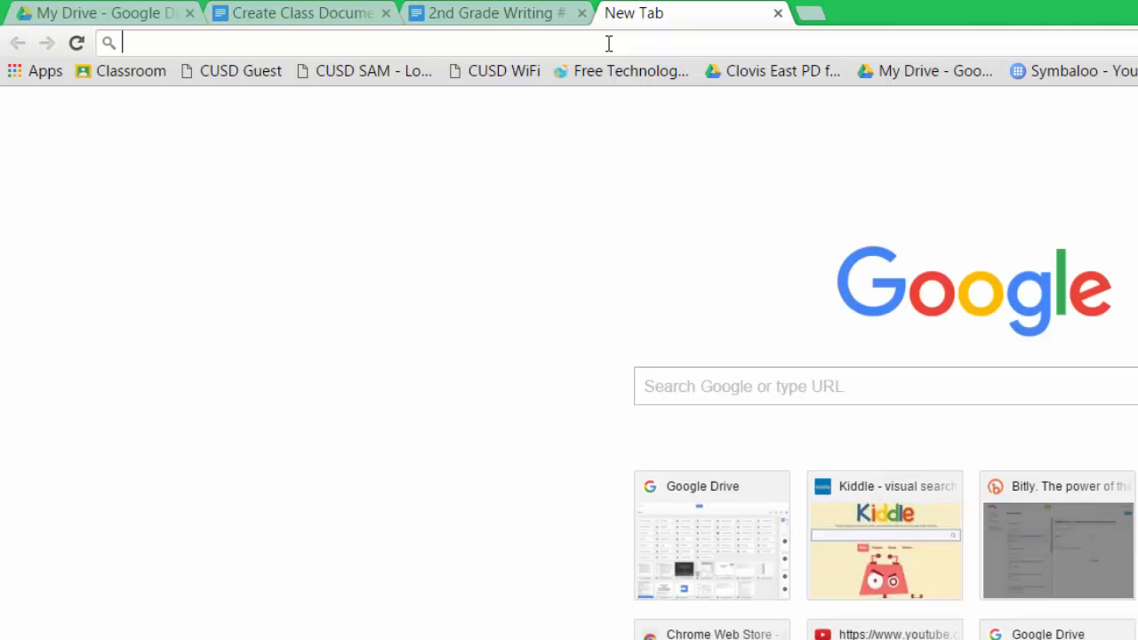
text(bit.)
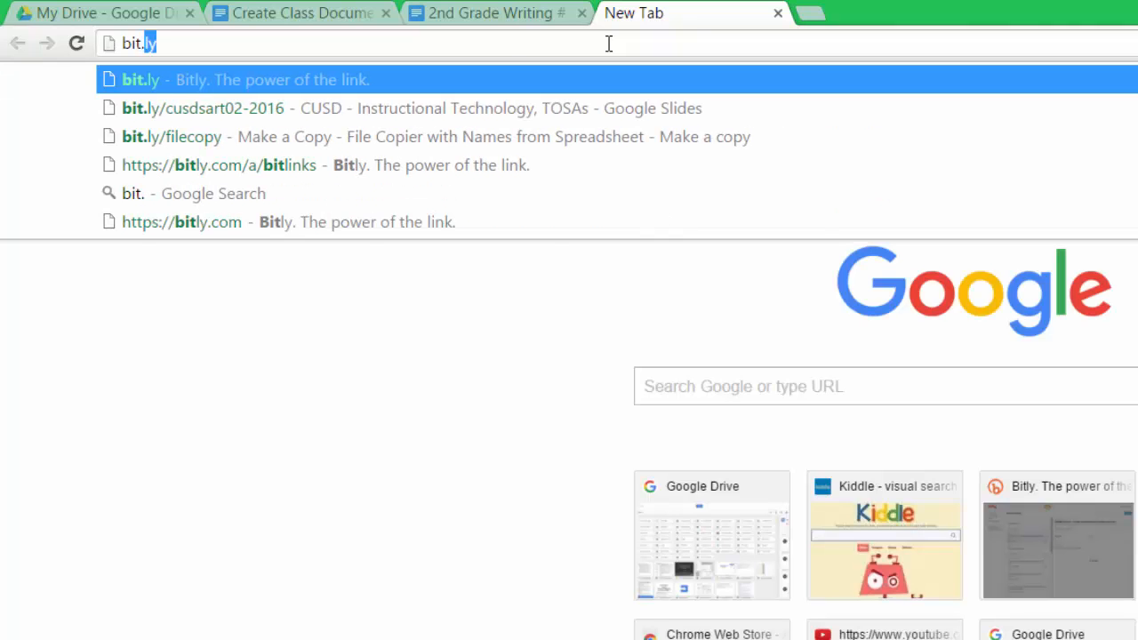
text(ly)
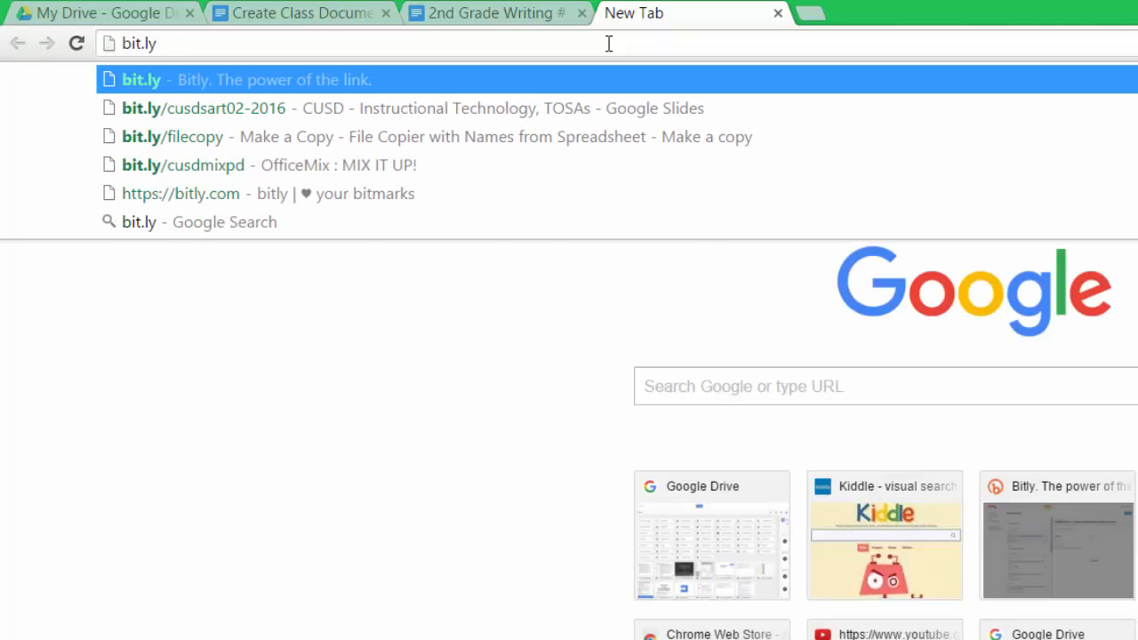
text(/file)
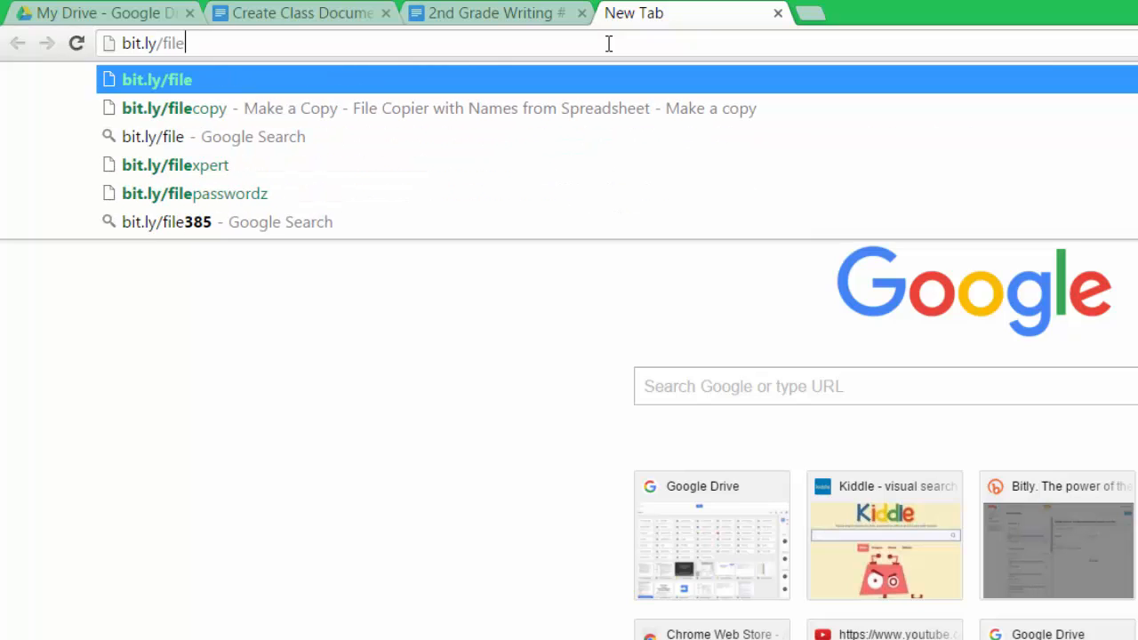
text(copy)
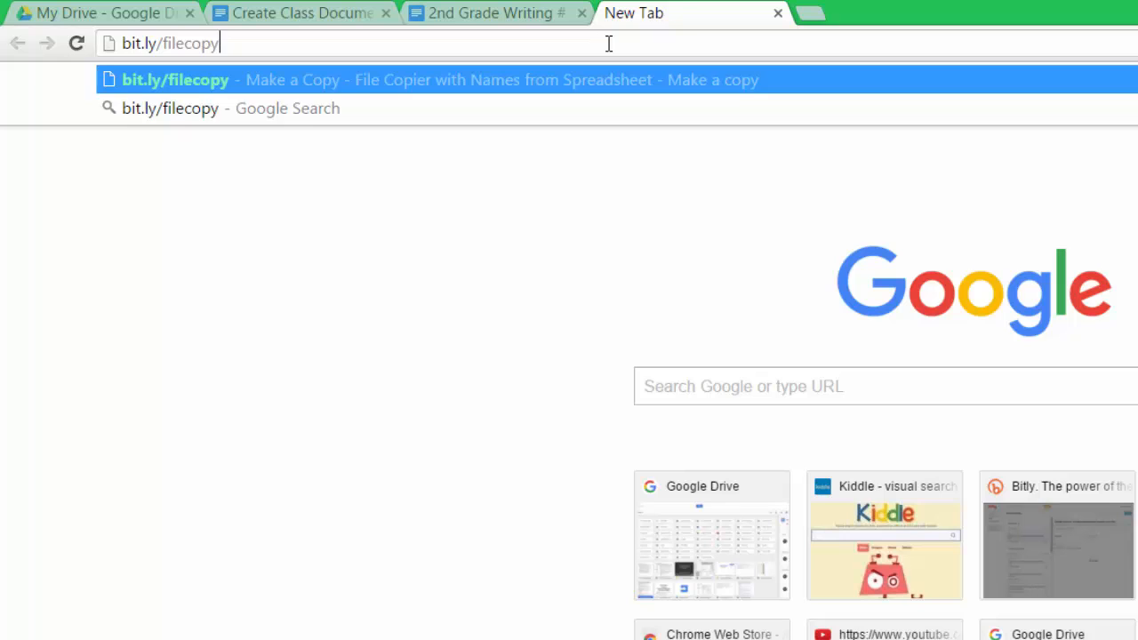
key(Return)
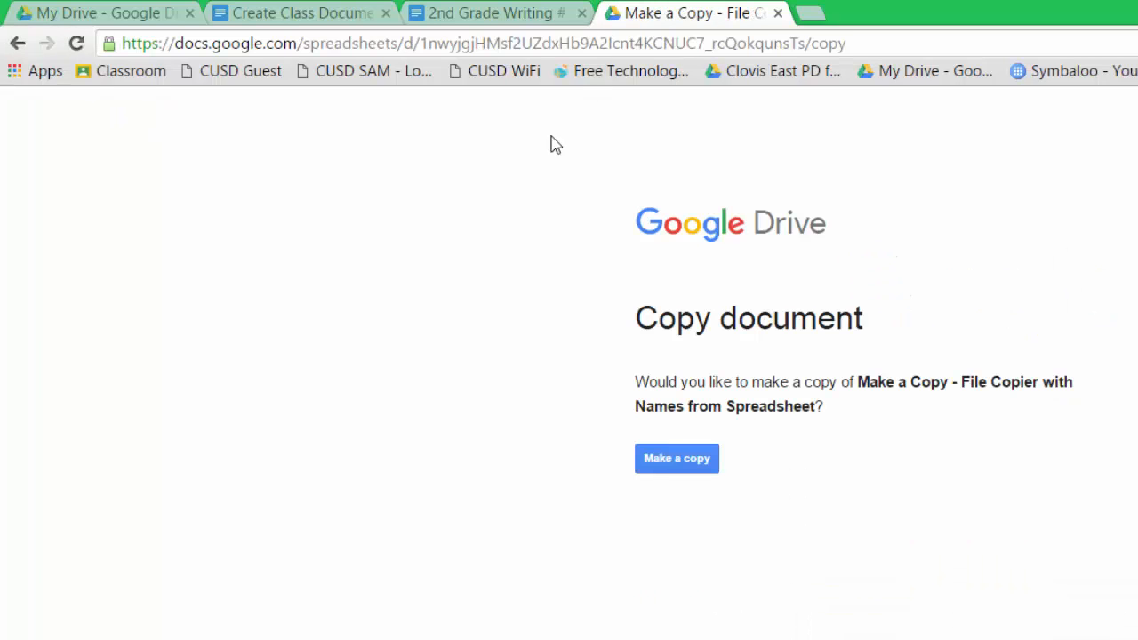
click(689, 467)
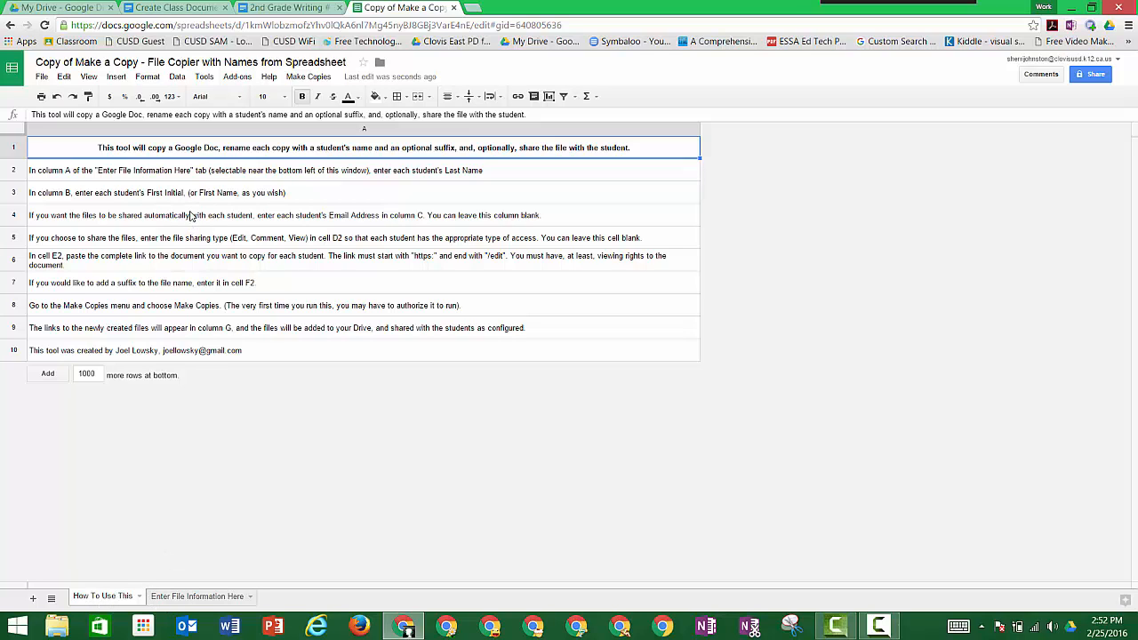
- On the Enter File Information Here sheet, enter four students' first names and last initials in rows 2 to 5
click(202, 597)
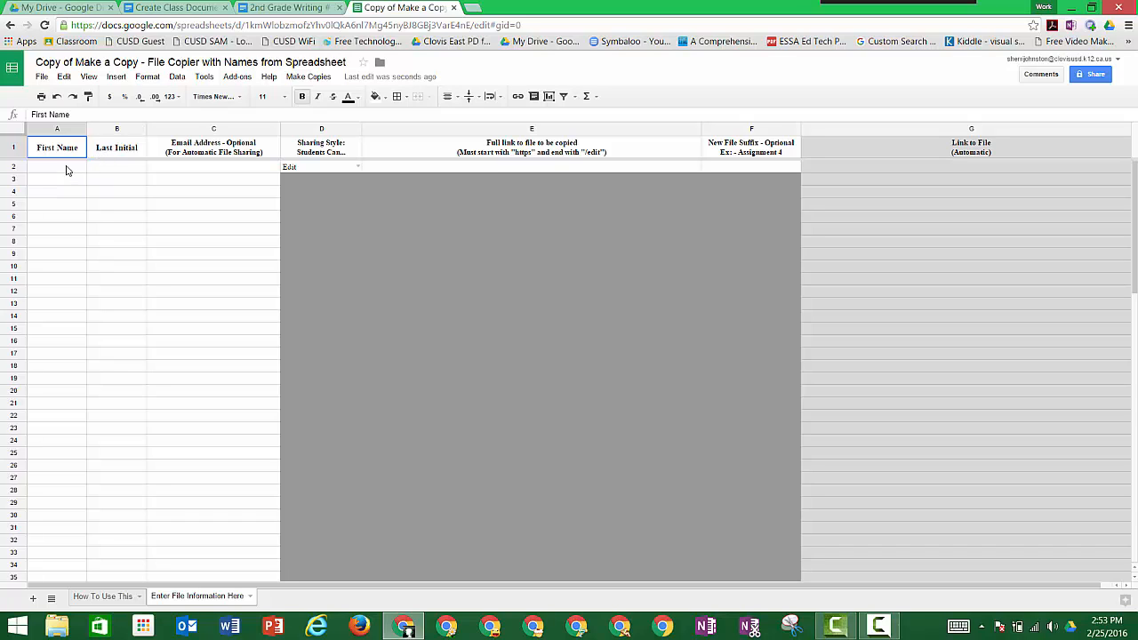
click(66, 170)
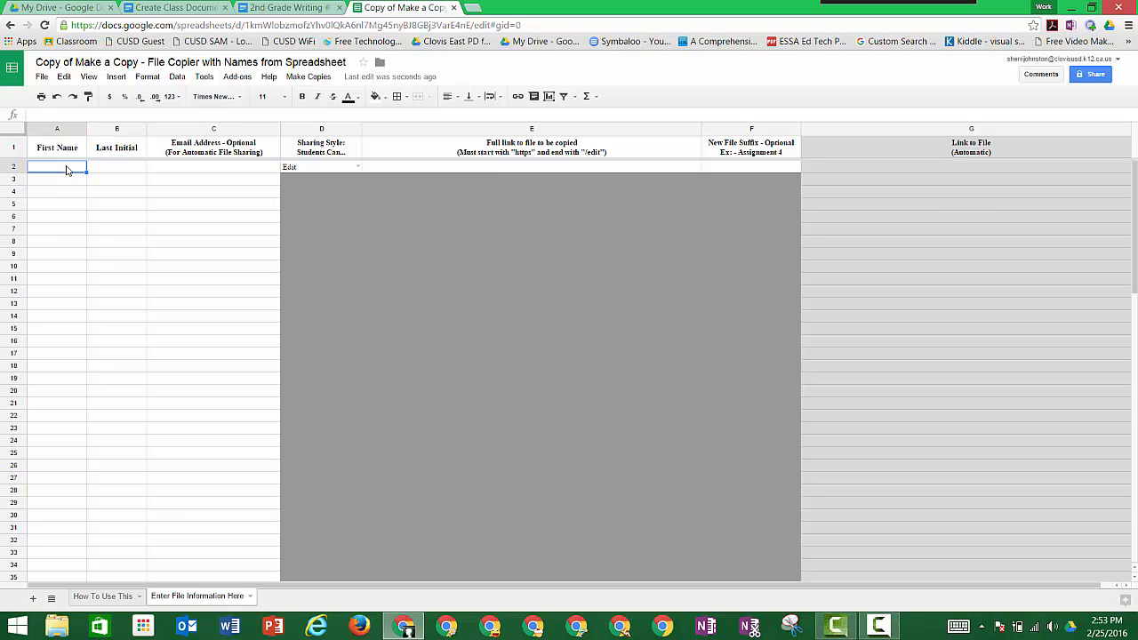
text(sally)
key(BackSpace)
key(BackSpace)
key(BackSpace)
key(BackSpace)
text(all)
key(Tab)
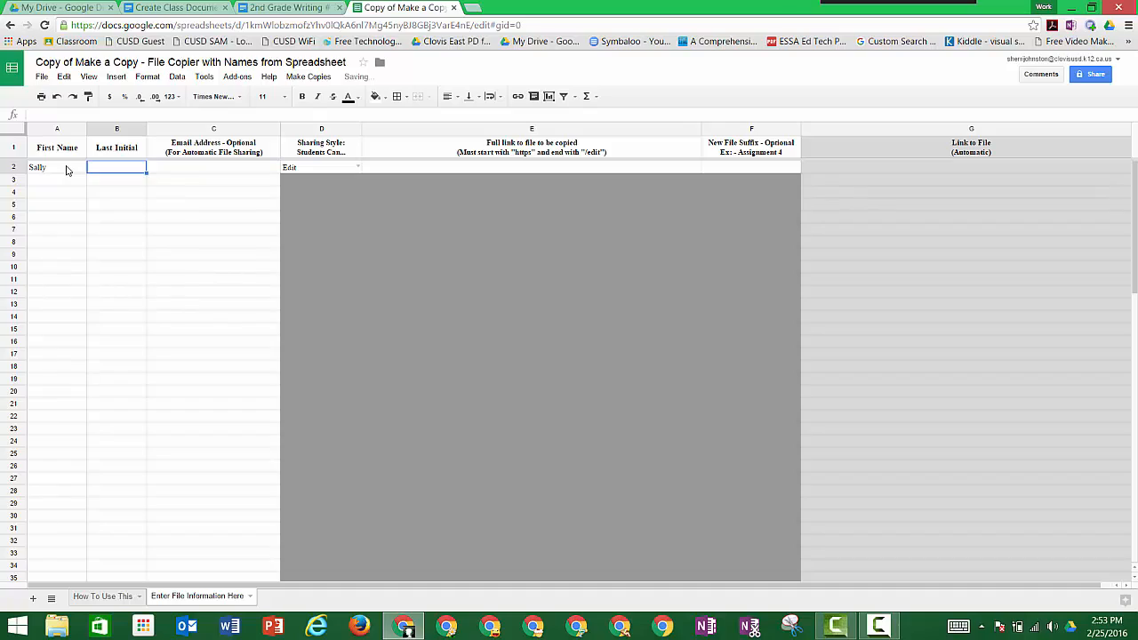
text(S)
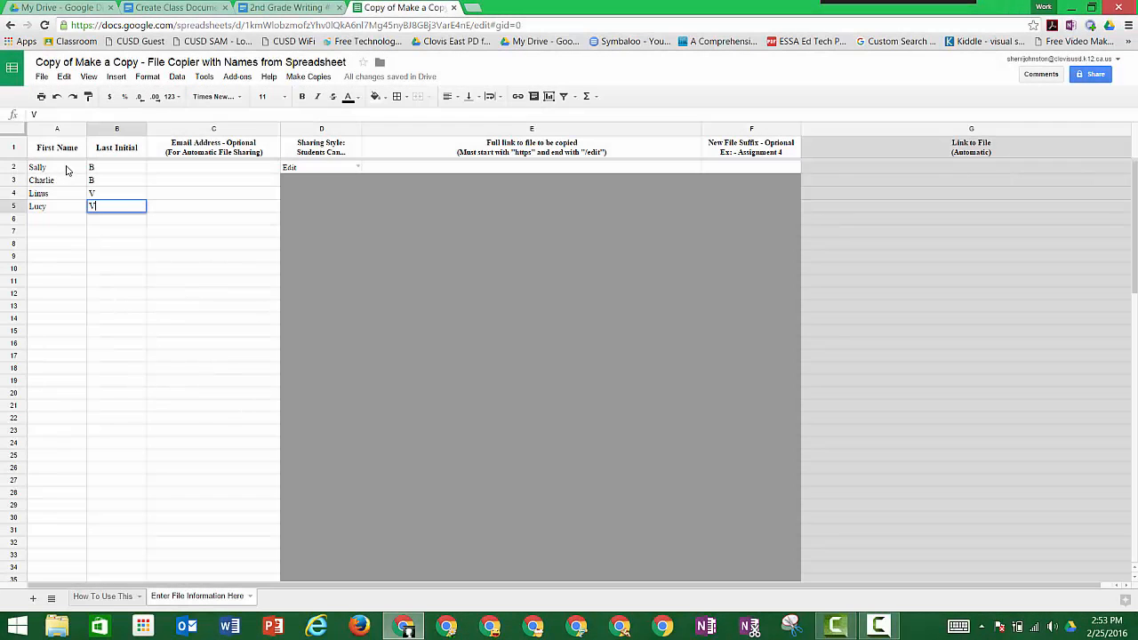
click(192, 170)
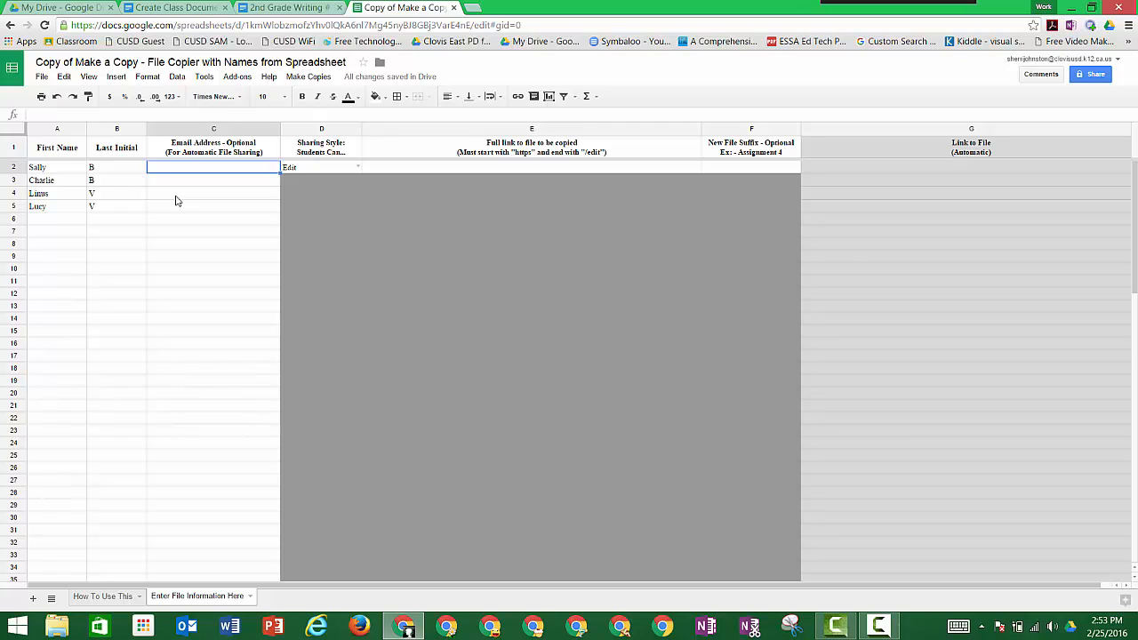
- Copy the full web address of the 2nd Grade Writing #1 document and paste it into cell E2 as the file to copy
click(334, 168)
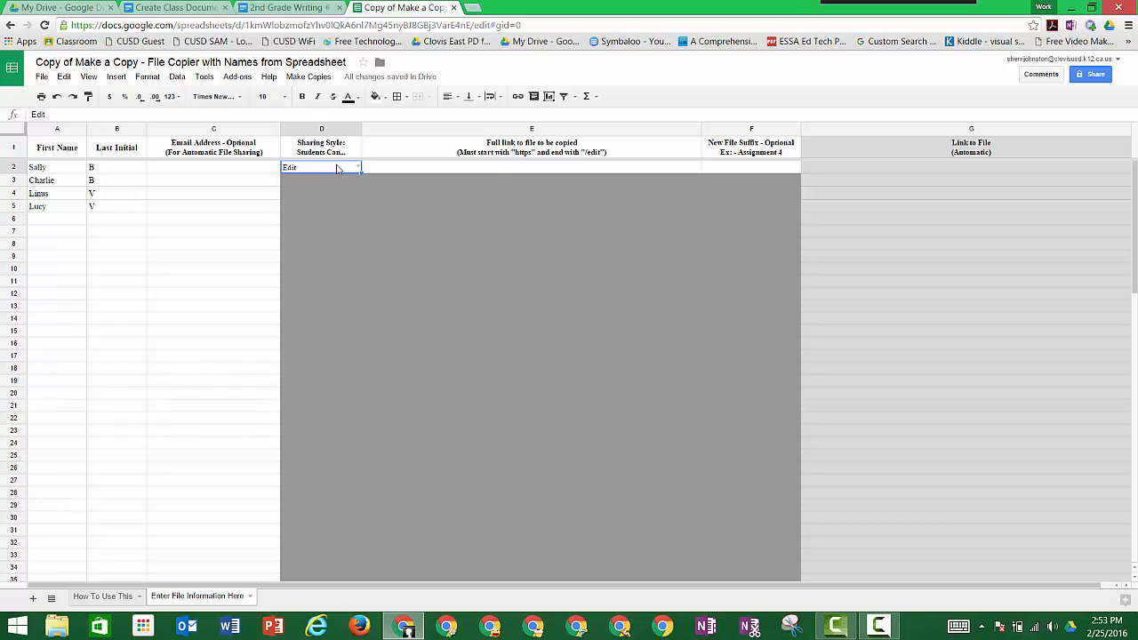
click(402, 170)
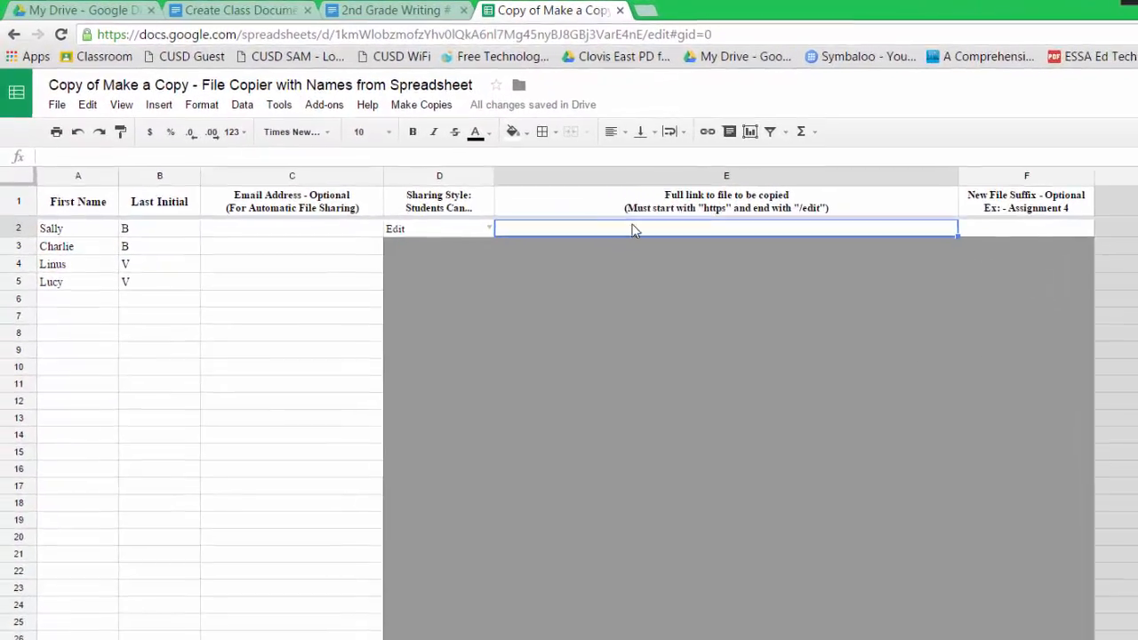
click(374, 9)
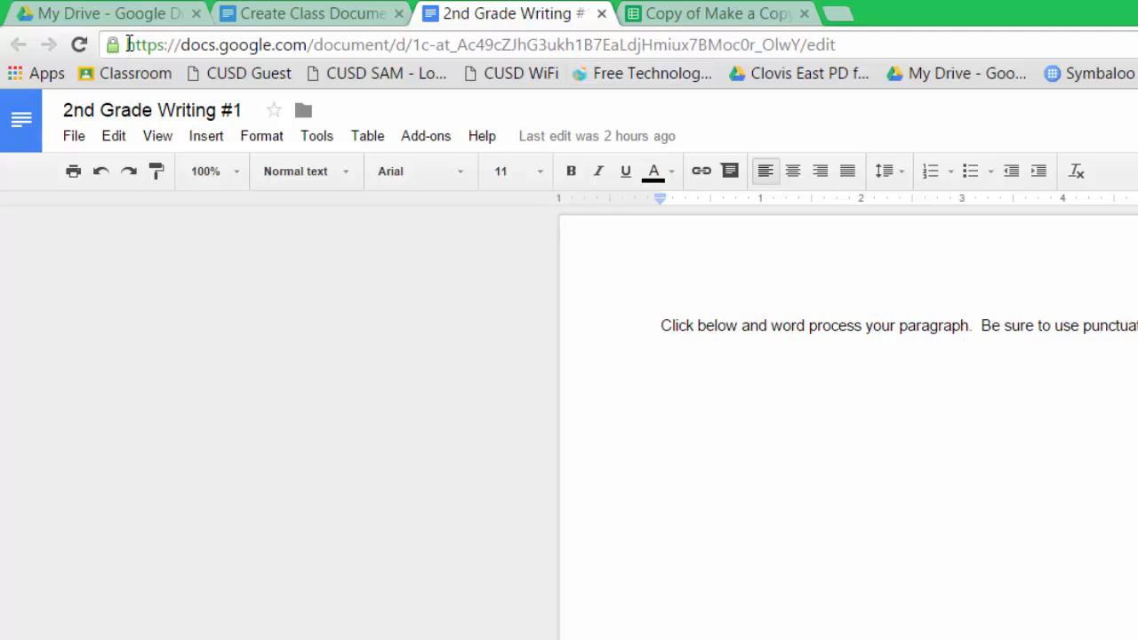
drag(127, 44, 861, 57)
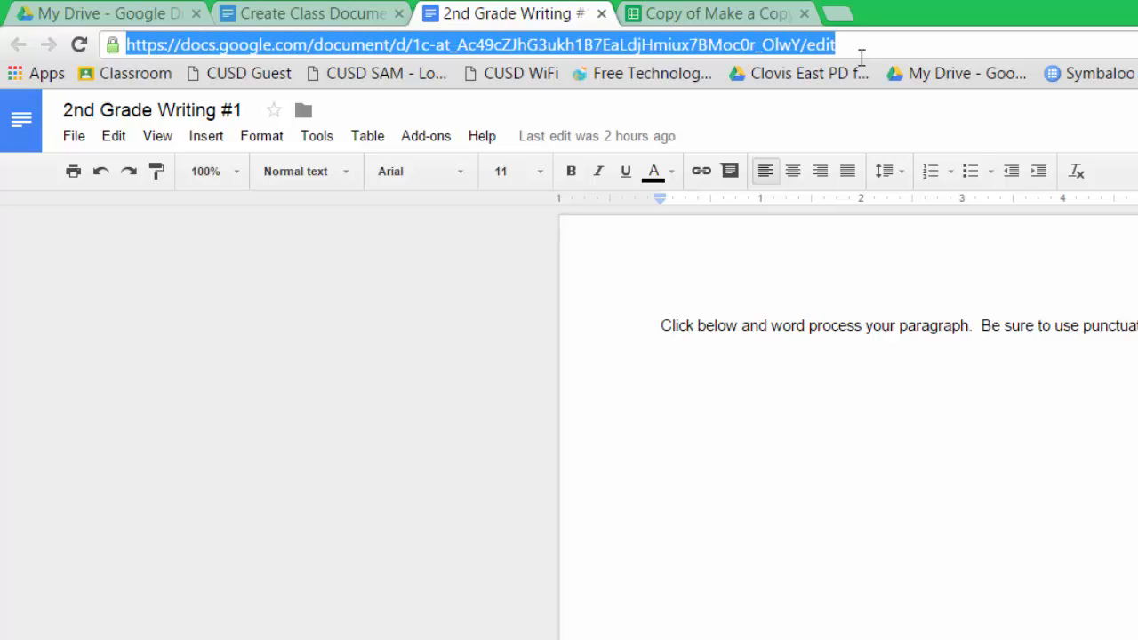
right_click(804, 47)
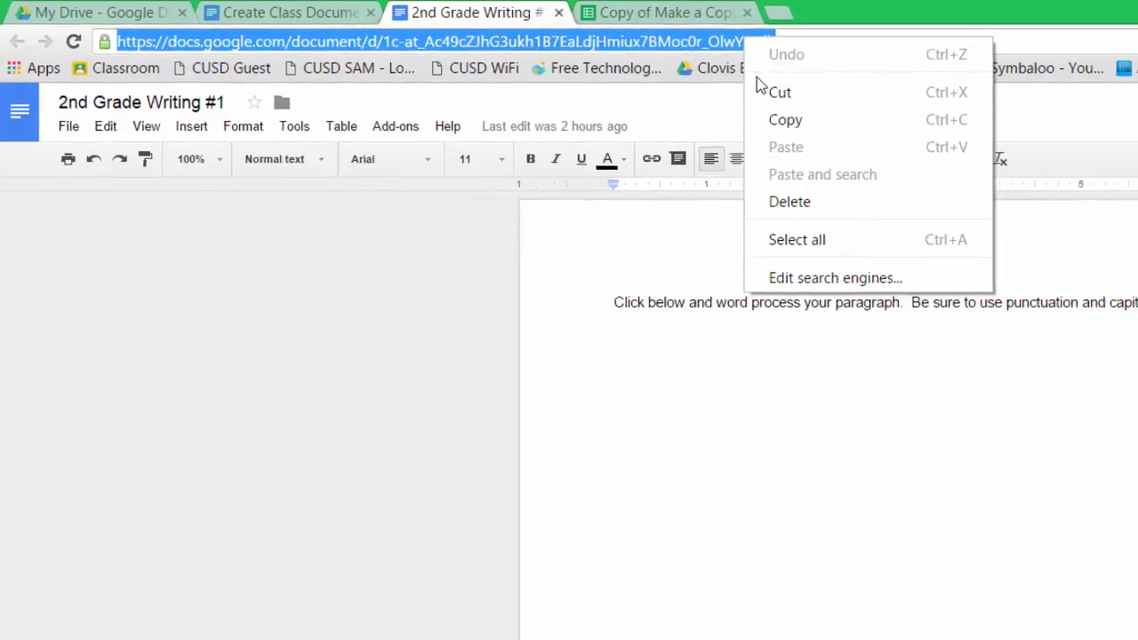
click(840, 129)
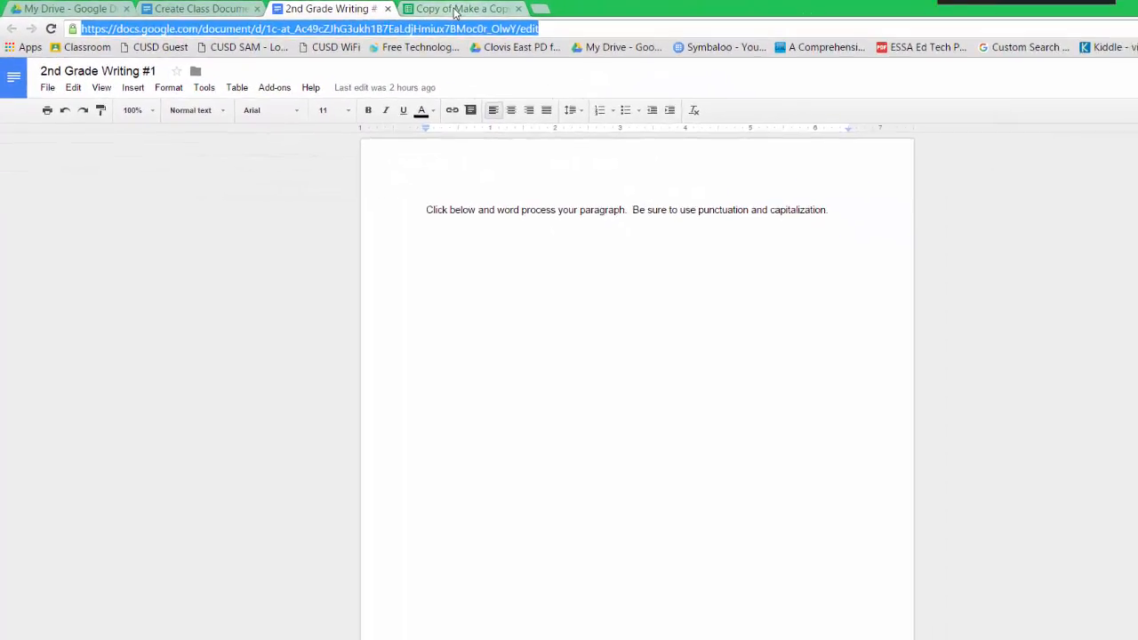
click(557, 14)
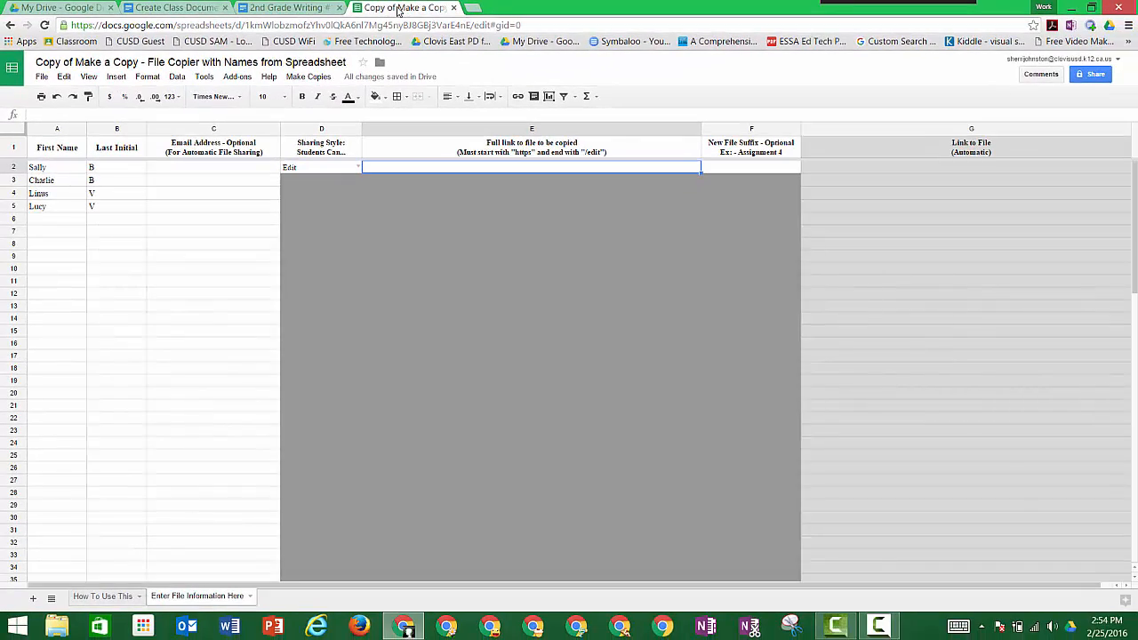
right_click(422, 171)
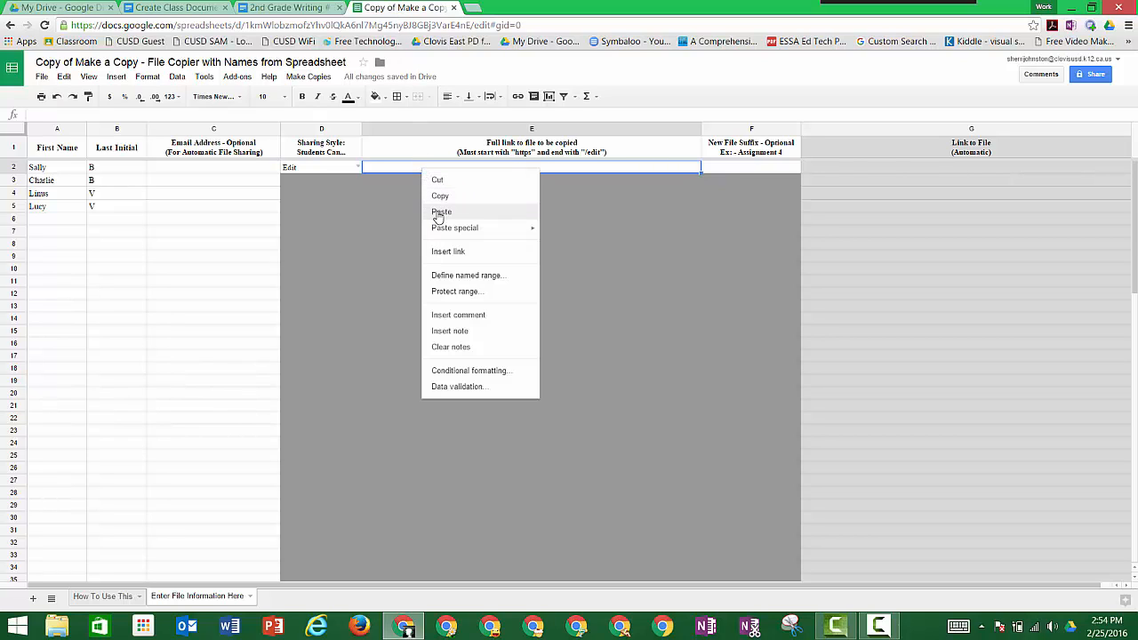
click(436, 214)
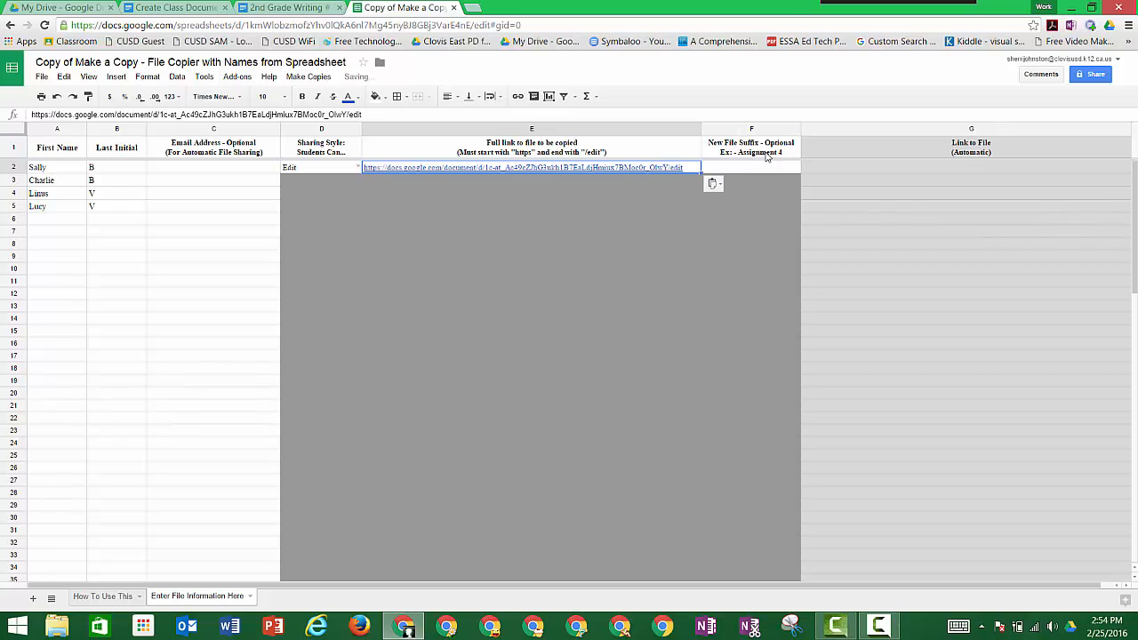
- Enter "2nd Grade Writing #1" as the new file suffix in cell F2
click(737, 170)
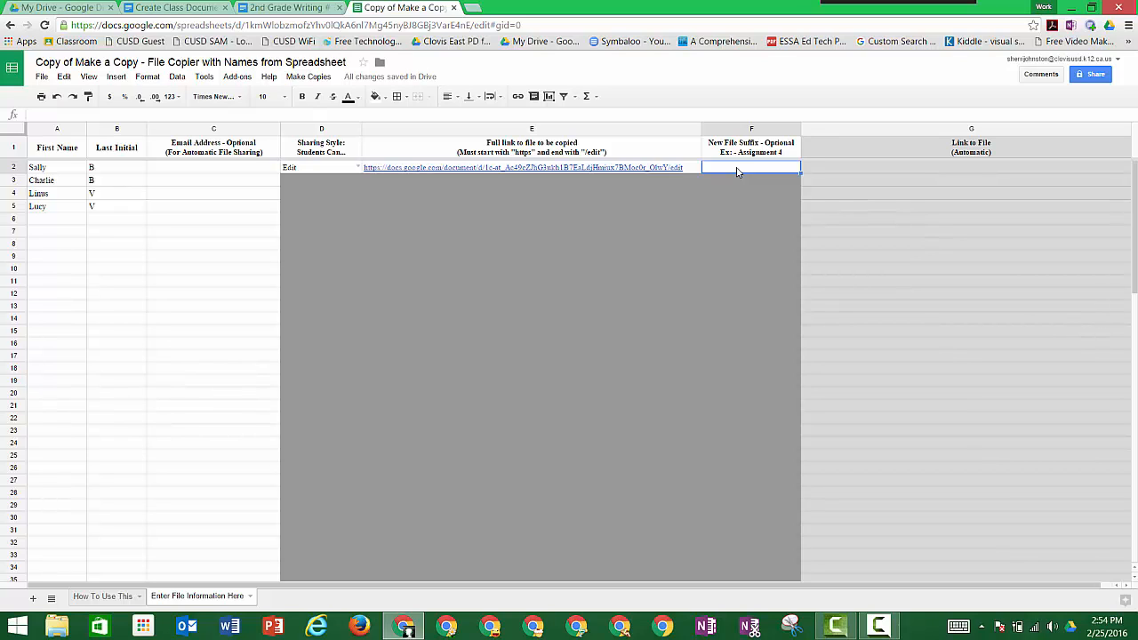
text(2nd Grade Writing Ass)
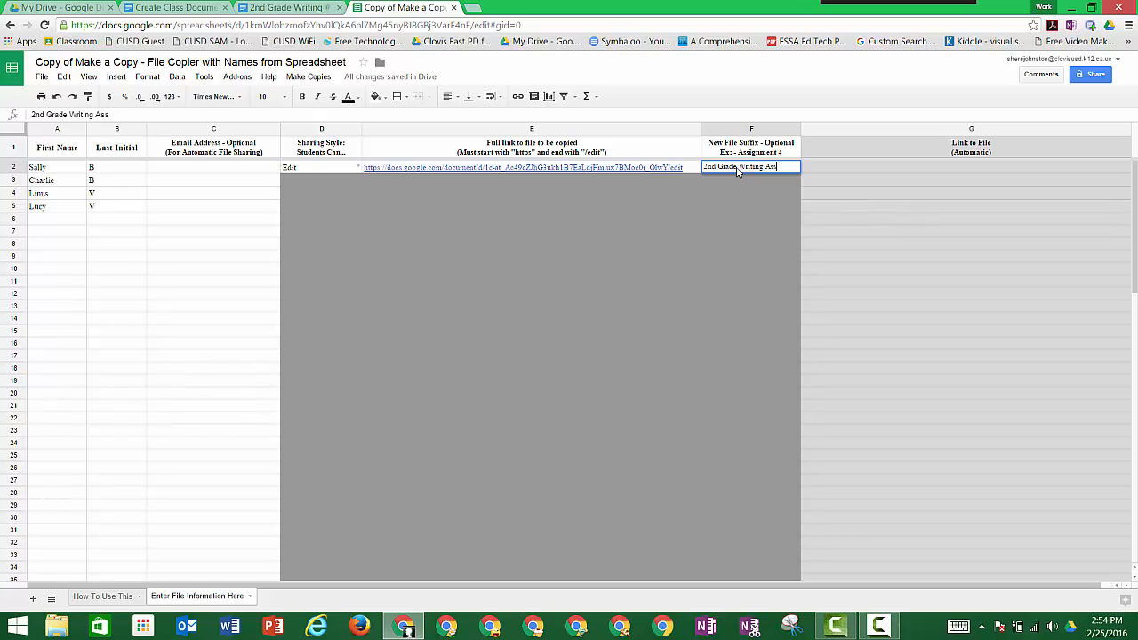
key(BackSpace)
key(BackSpace)
key(BackSpace)
key(BackSpace)
key(BackSpace)
- Rename the copied spreadsheet as "2nd Grade Writing #1"
click(135, 62)
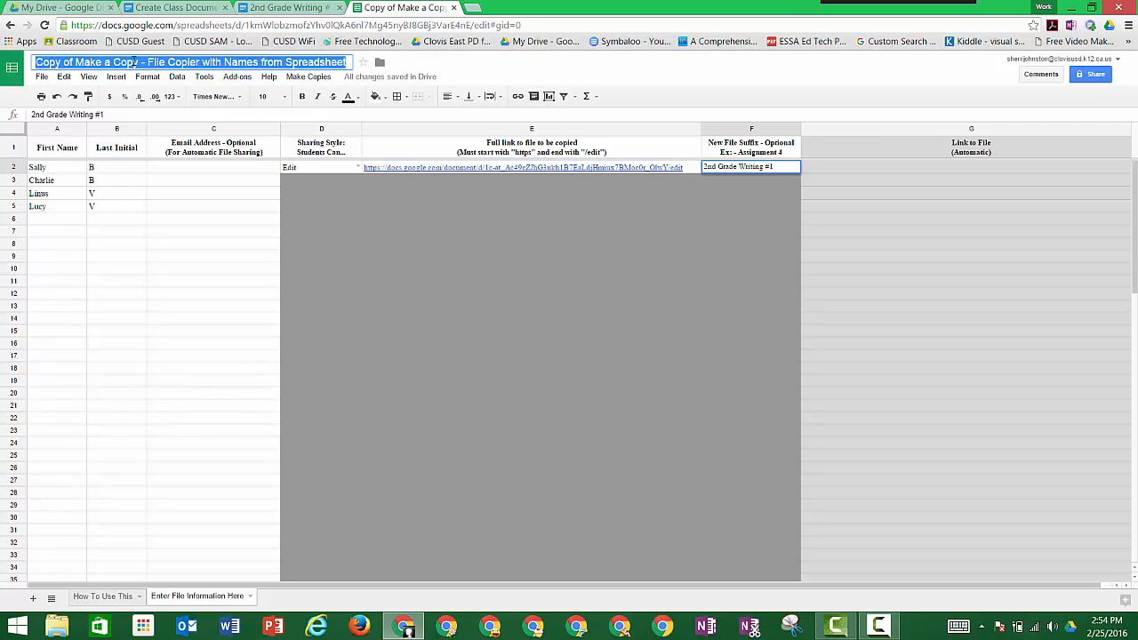
text(2nd Gr)
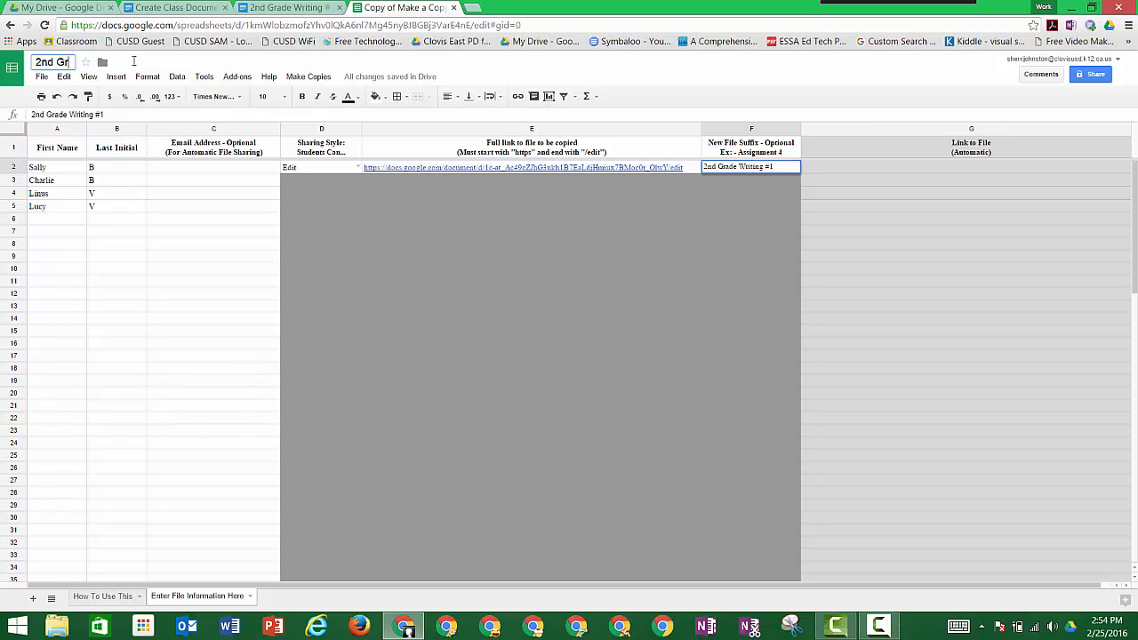
text(ade Writing)
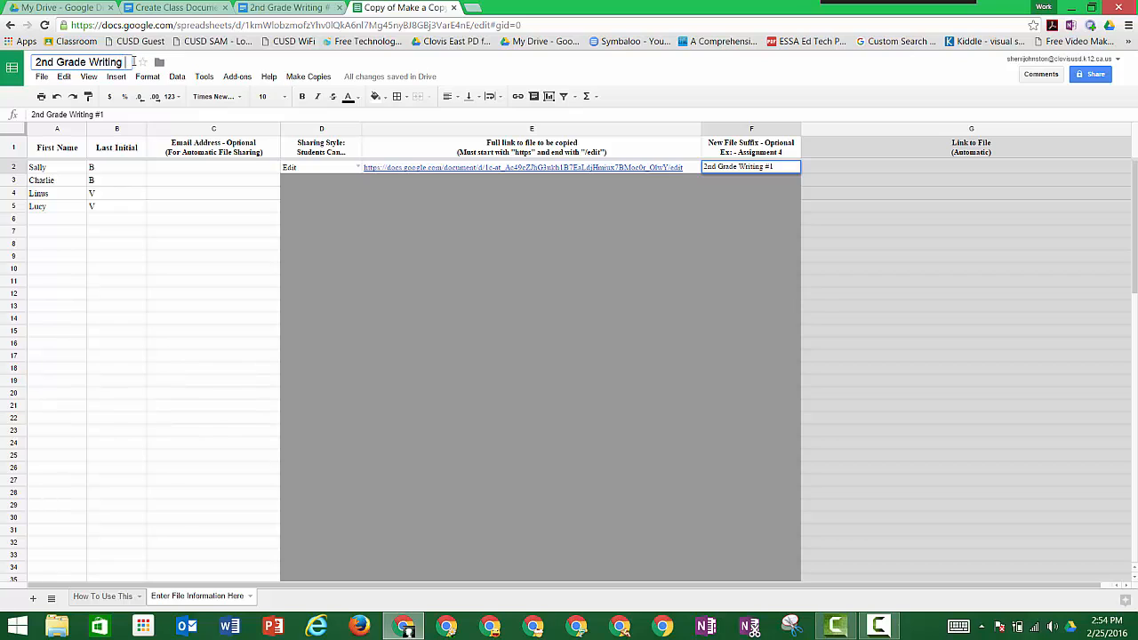
text( #1)
- Run Make Copies and grant the createCopies script permission to manage the Drive files and spreadsheets
click(320, 80)
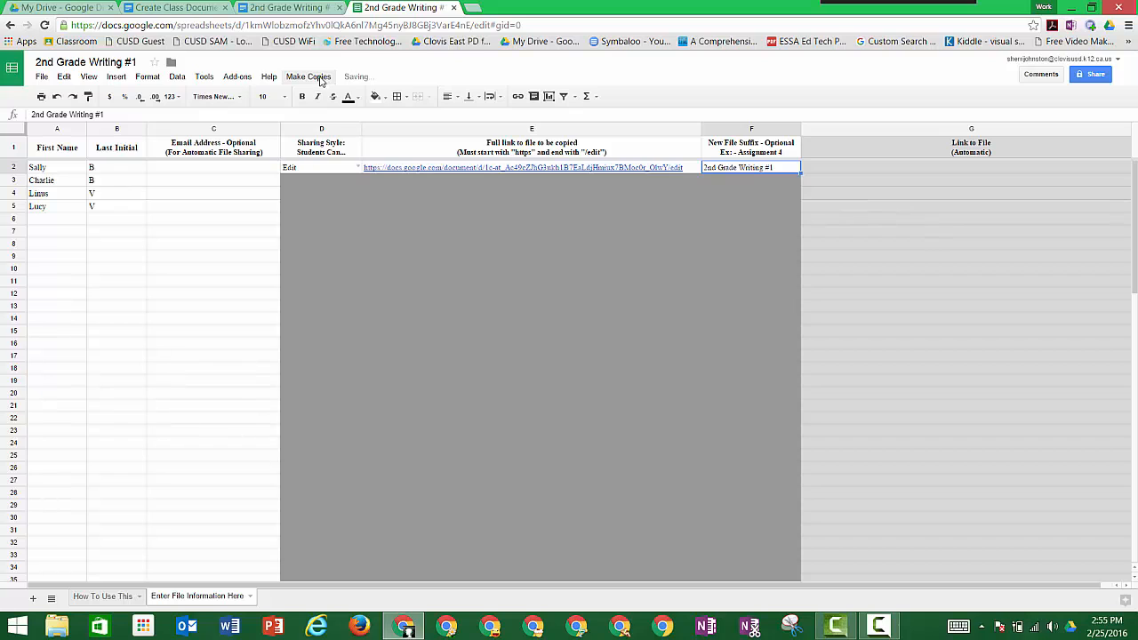
click(318, 95)
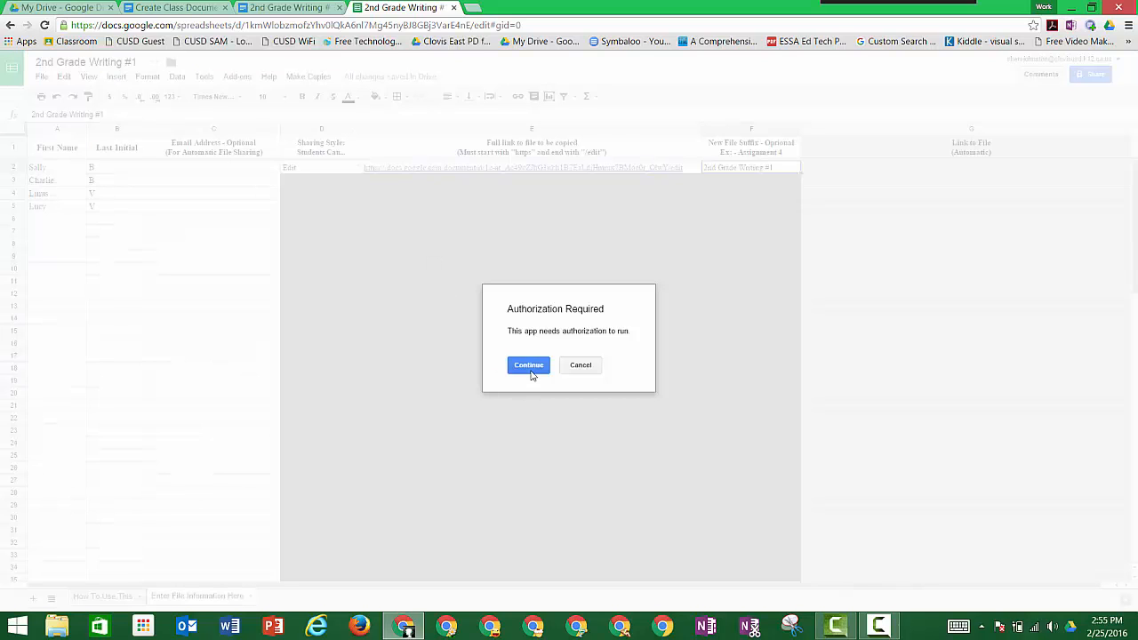
click(529, 366)
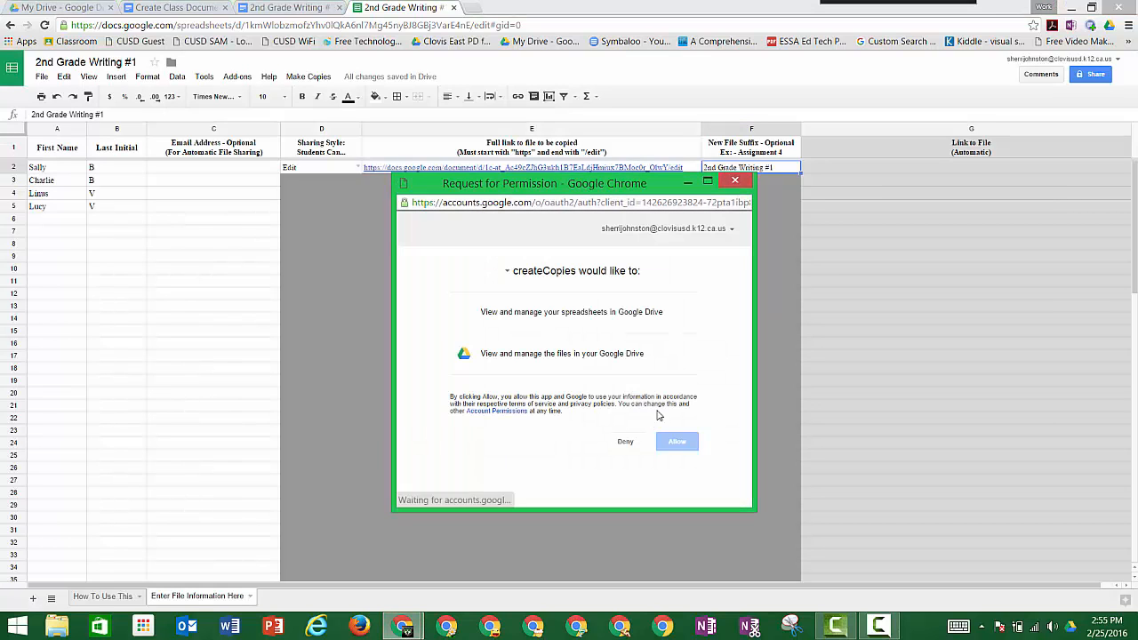
click(674, 443)
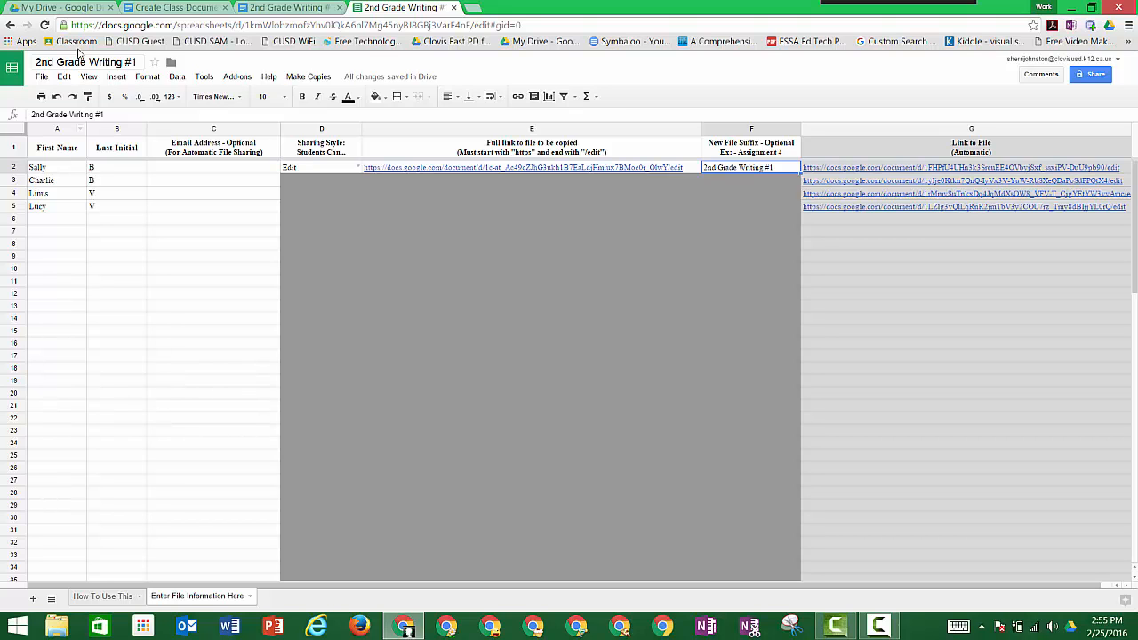
- Open the 2nd Grade Writing #1 folder in My Drive to look over the student copies
click(75, 9)
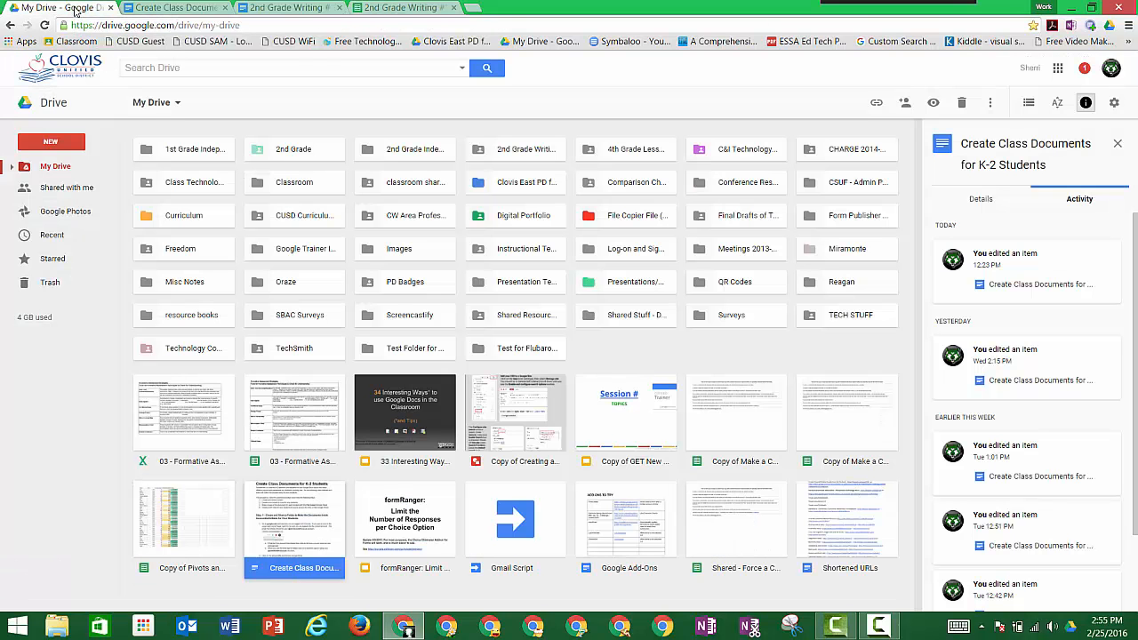
click(502, 152)
double_click(502, 153)
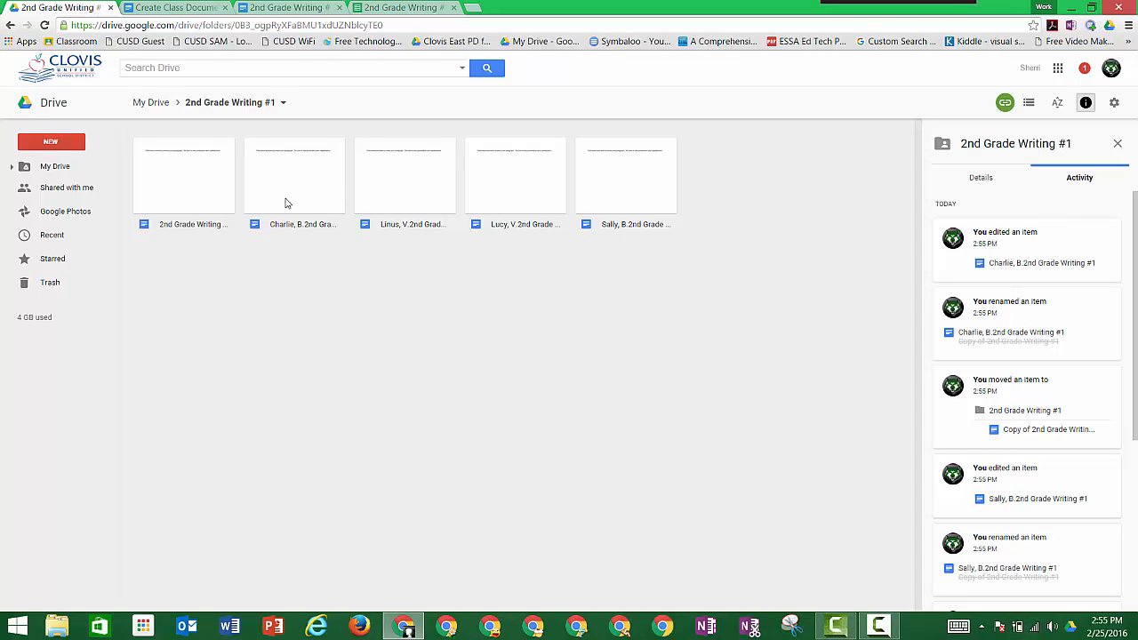
- In the 2nd Grade Writing #1 spreadsheet, delete columns C through F, from the optional email address to the file suffix
click(402, 8)
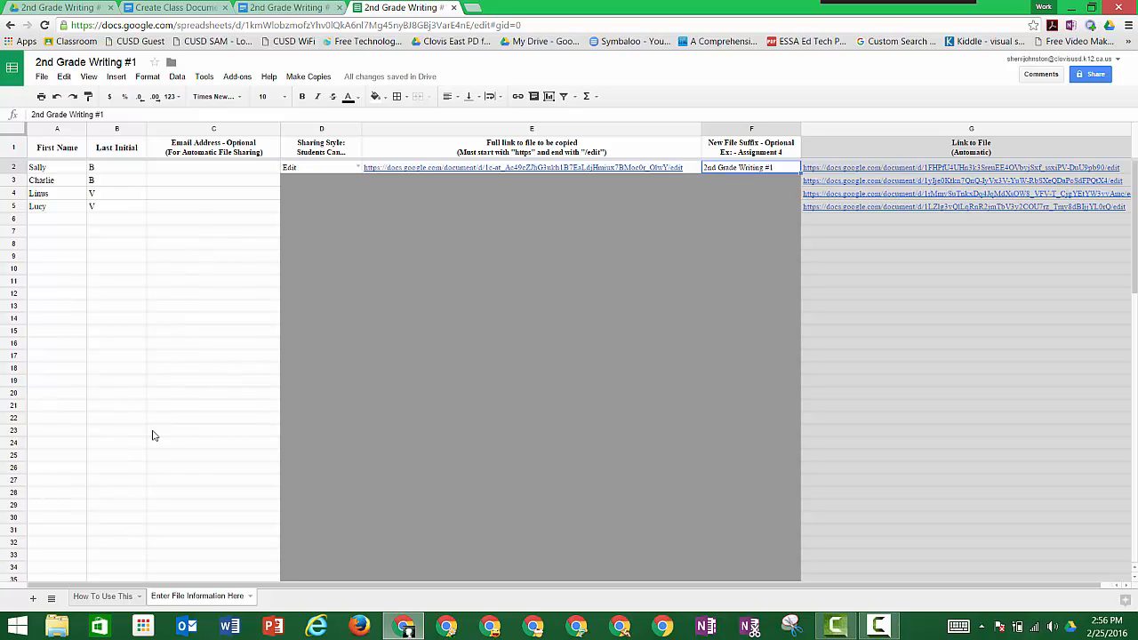
click(222, 133)
mouse_move(223, 132)
mouse_down()
mouse_move(295, 125)
mouse_move(666, 150)
mouse_move(709, 131)
mouse_up()
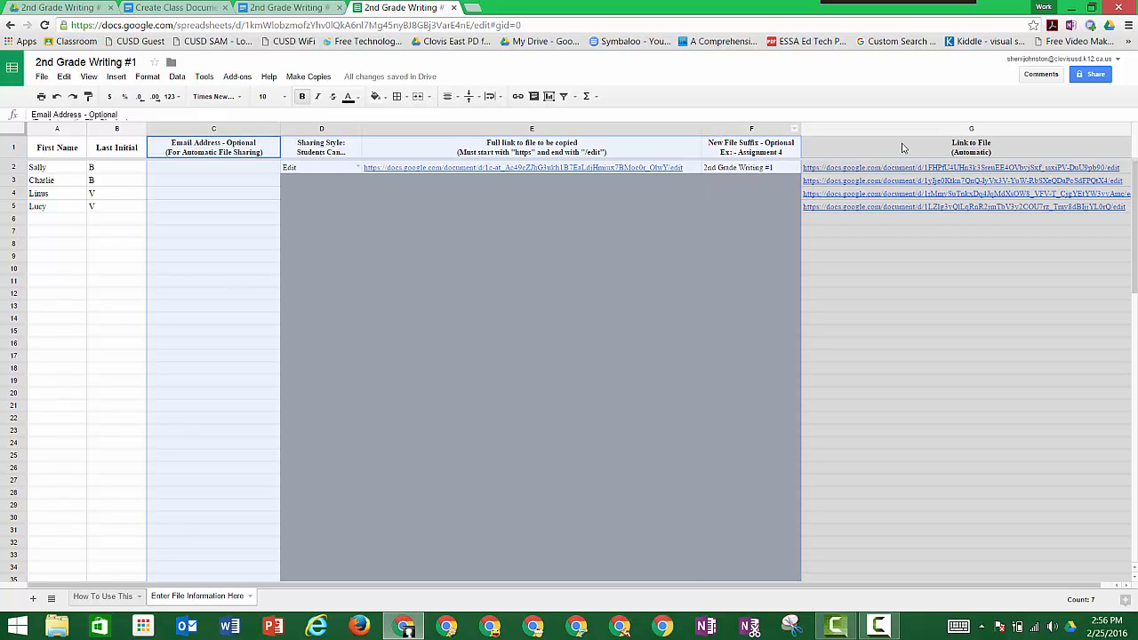
right_click(729, 130)
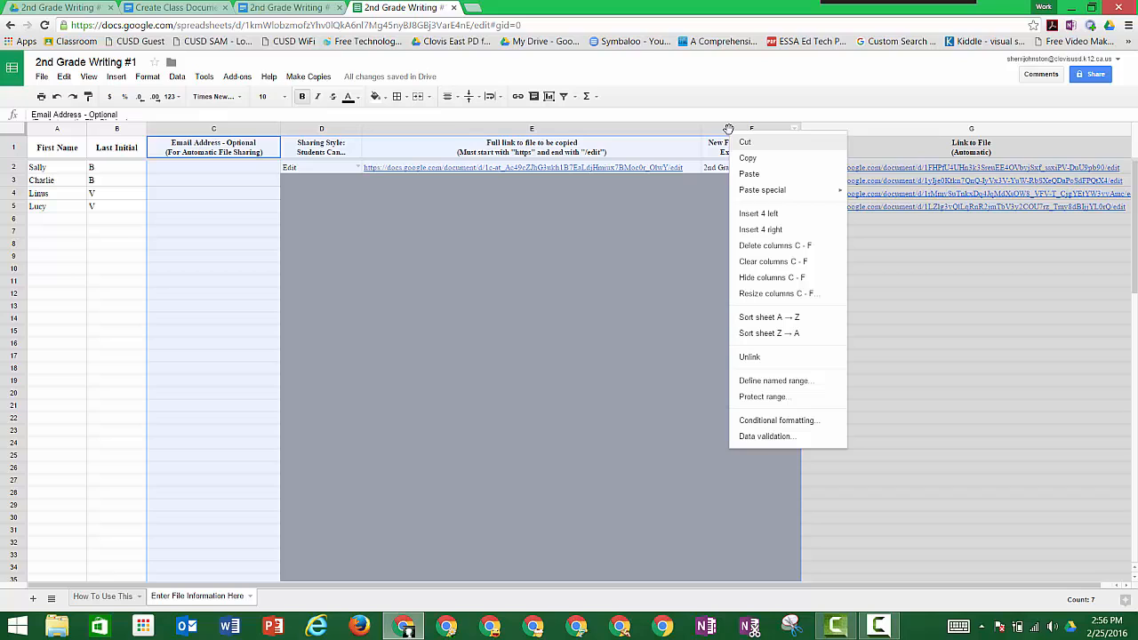
click(743, 247)
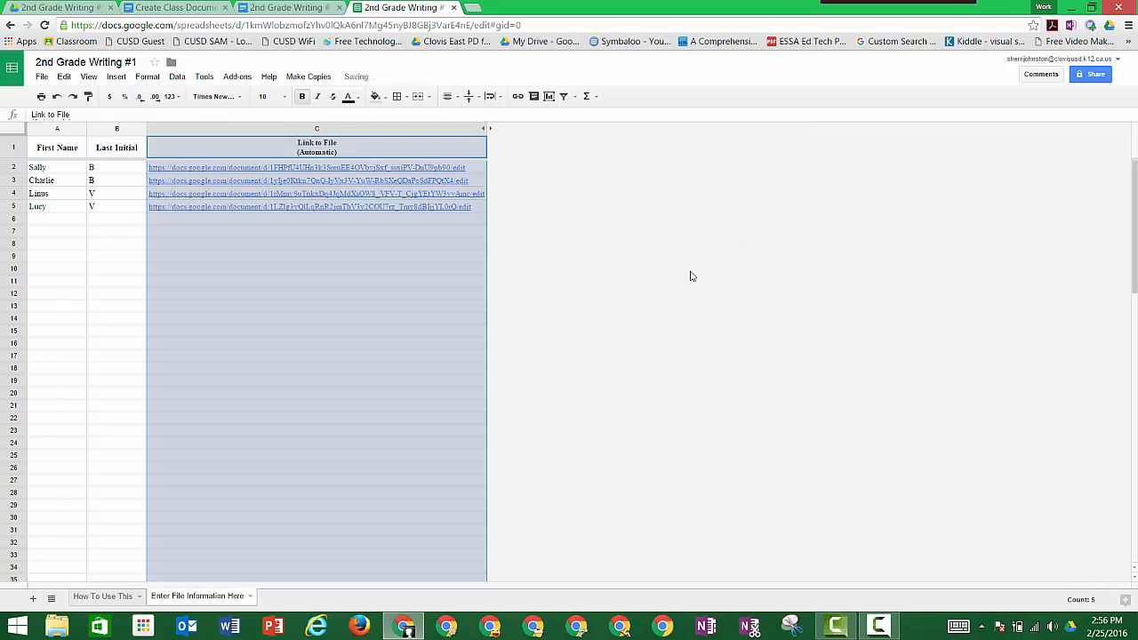
click(485, 318)
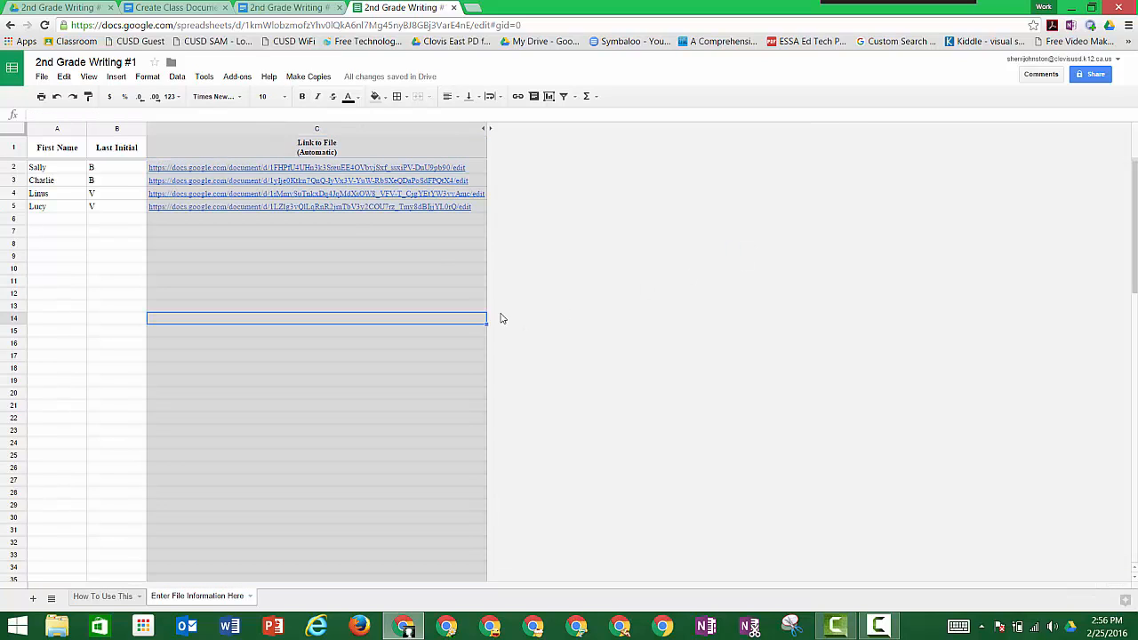
- Set the font size of the entire Enter File Information Here sheet to 18
click(12, 128)
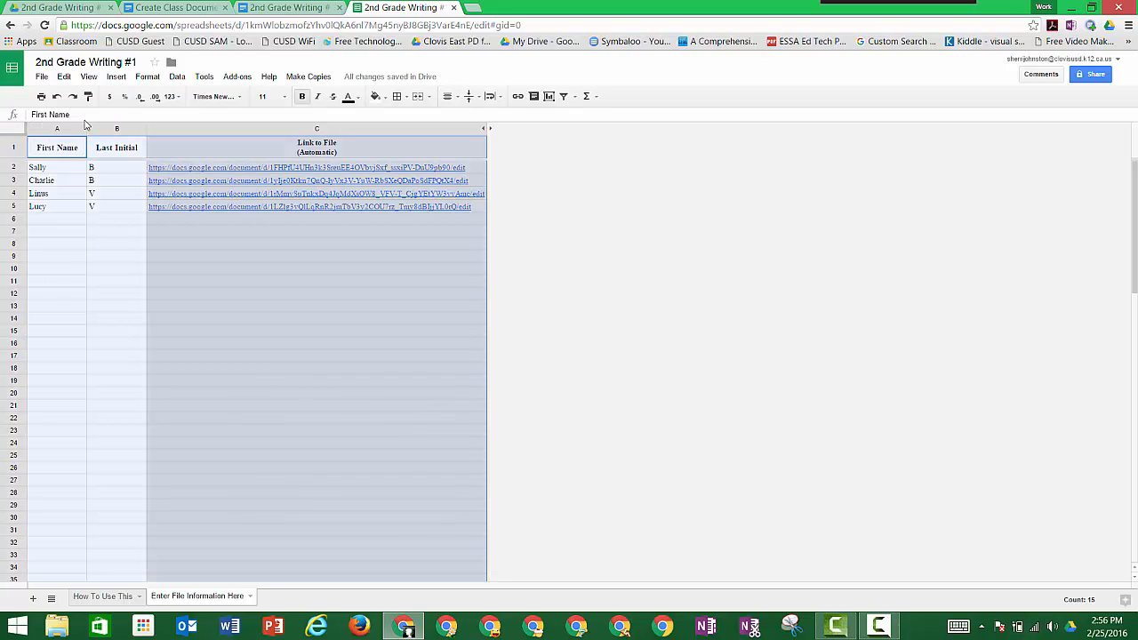
click(285, 97)
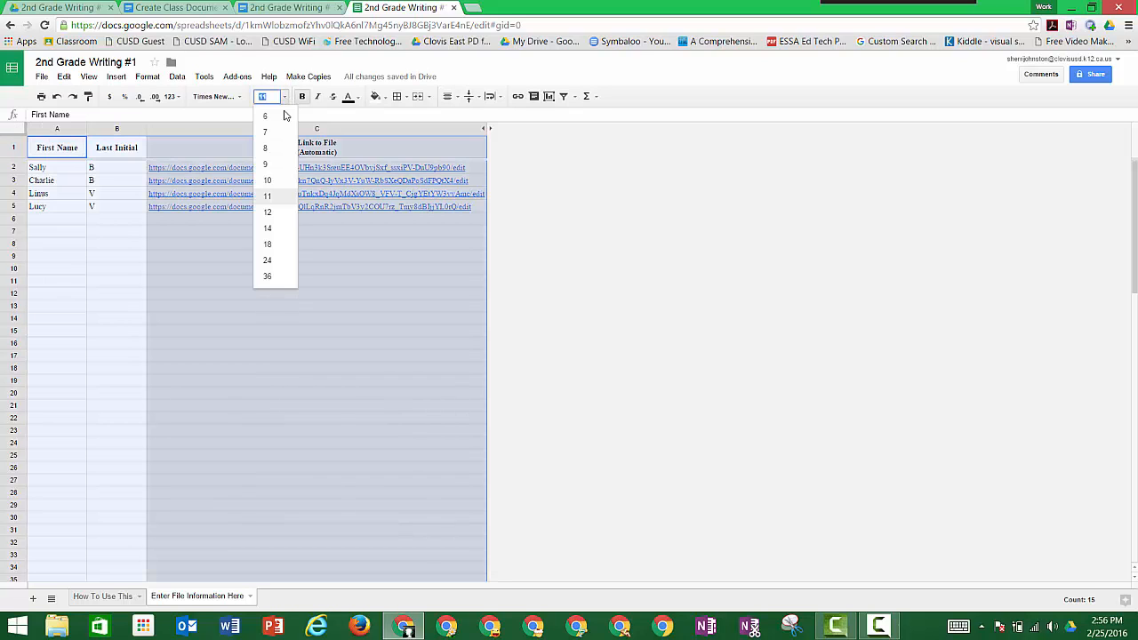
click(274, 245)
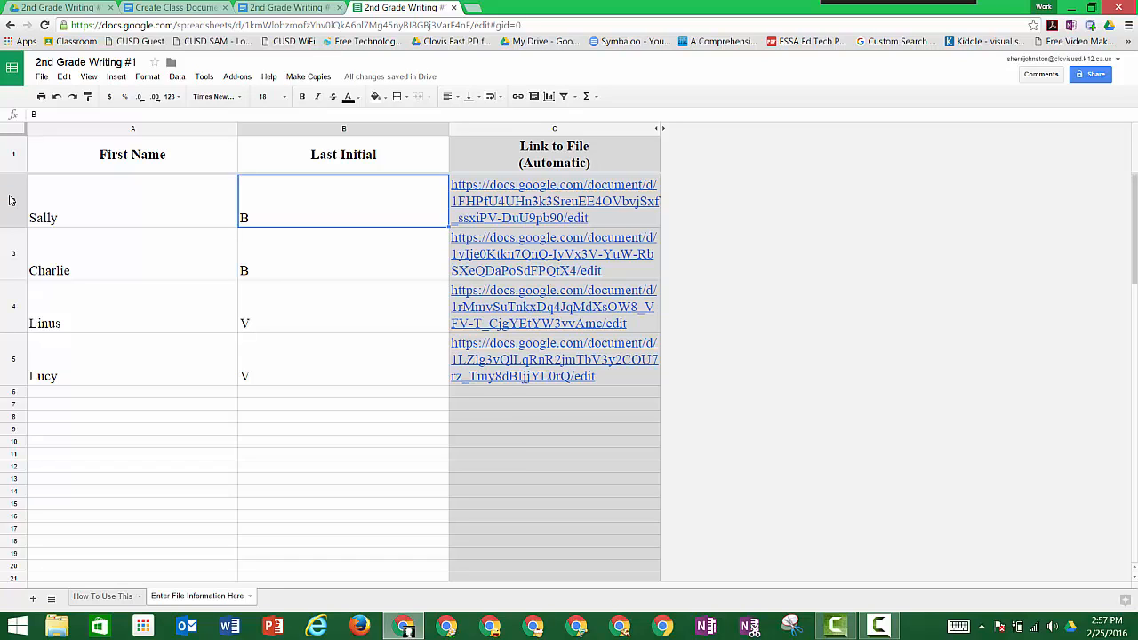
- Fill student rows 2 and 4 with yellow so that alternating rows stand out
click(11, 199)
ctrl+click(16, 305)
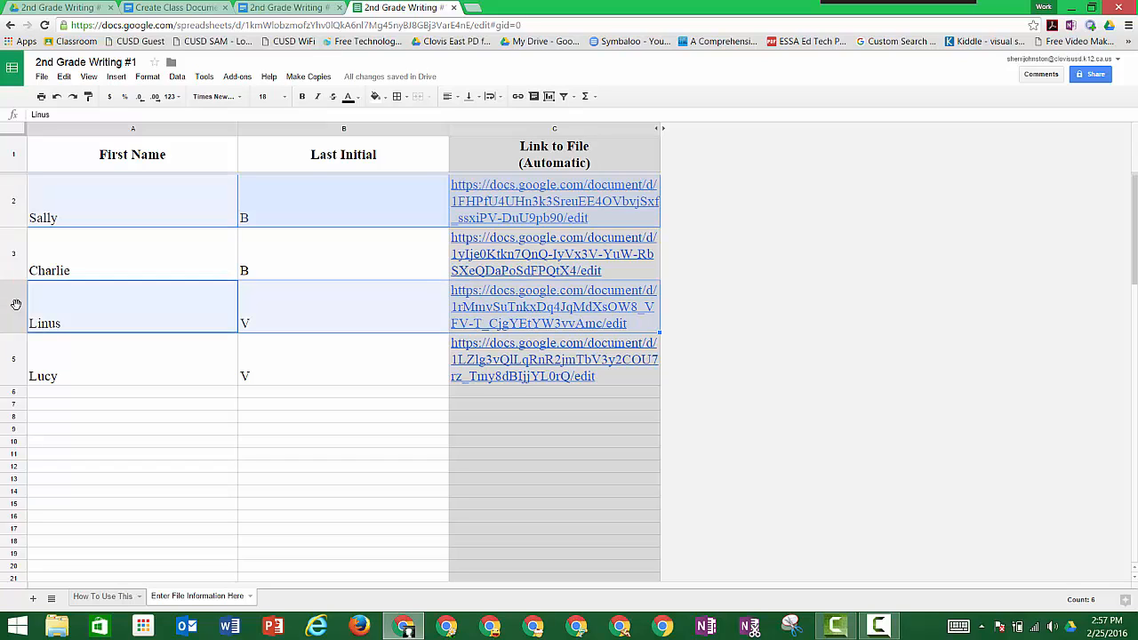
click(386, 97)
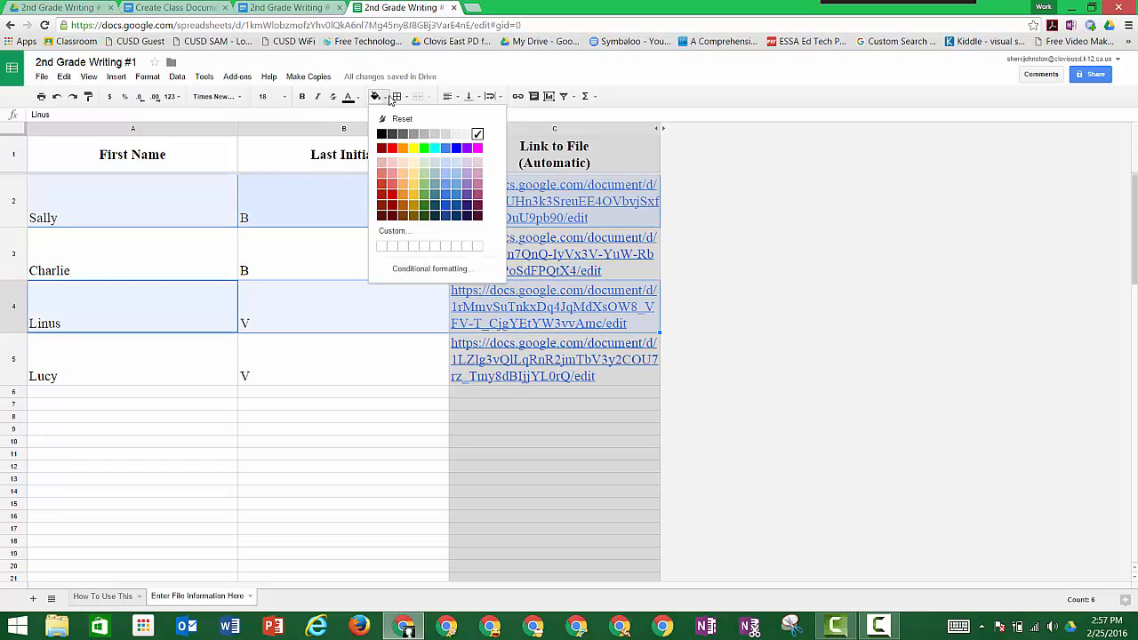
click(413, 147)
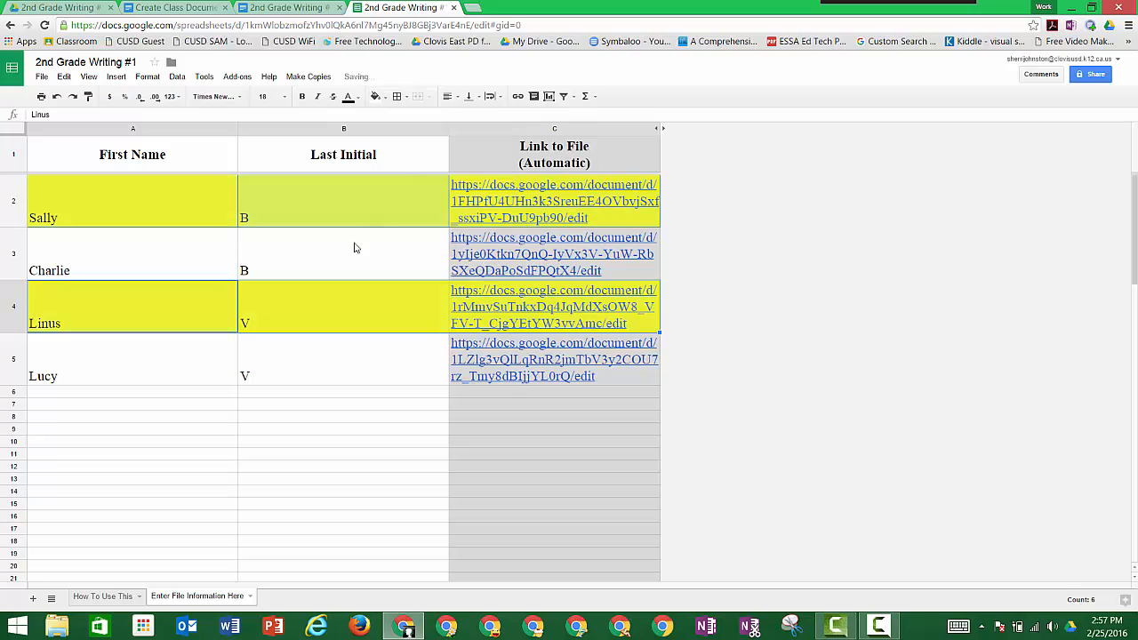
click(354, 247)
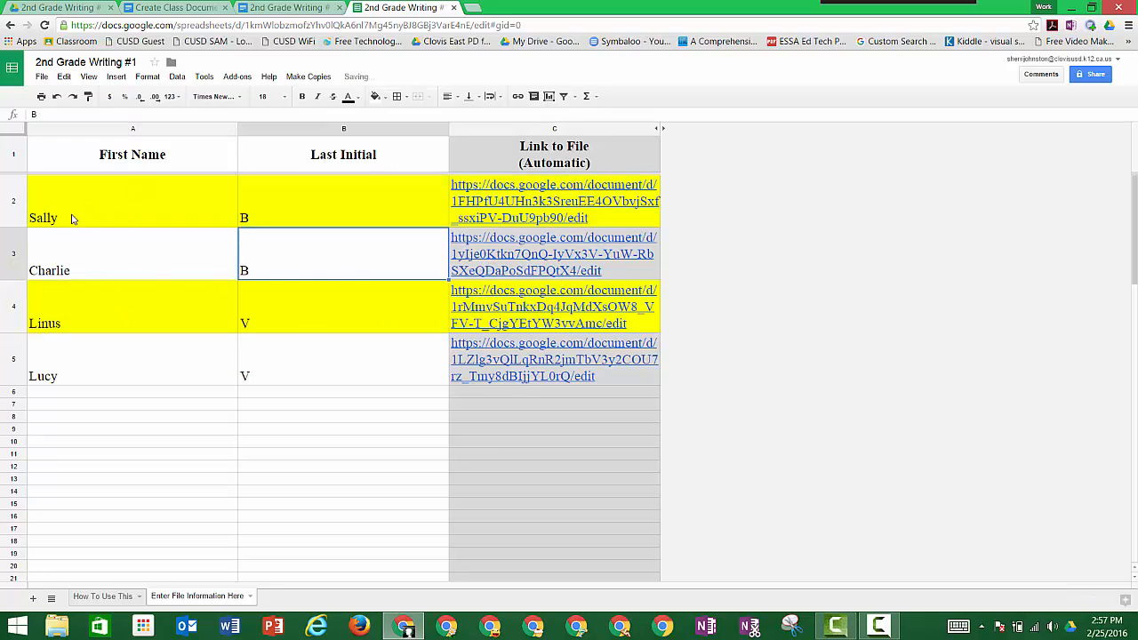
mouse_move(522, 194)
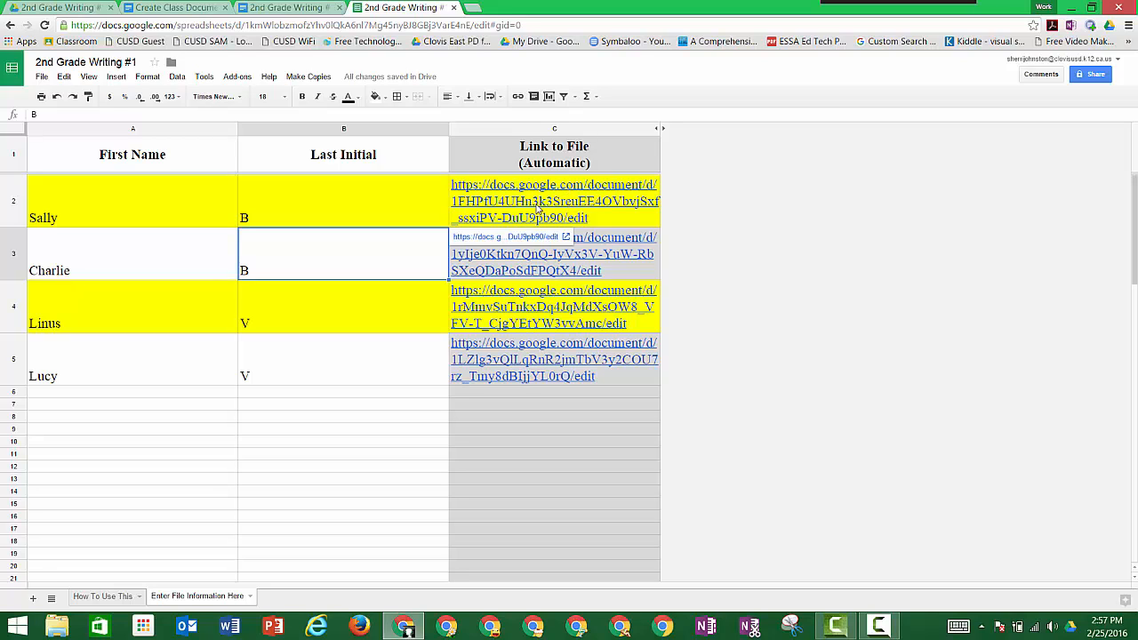
key(Right)
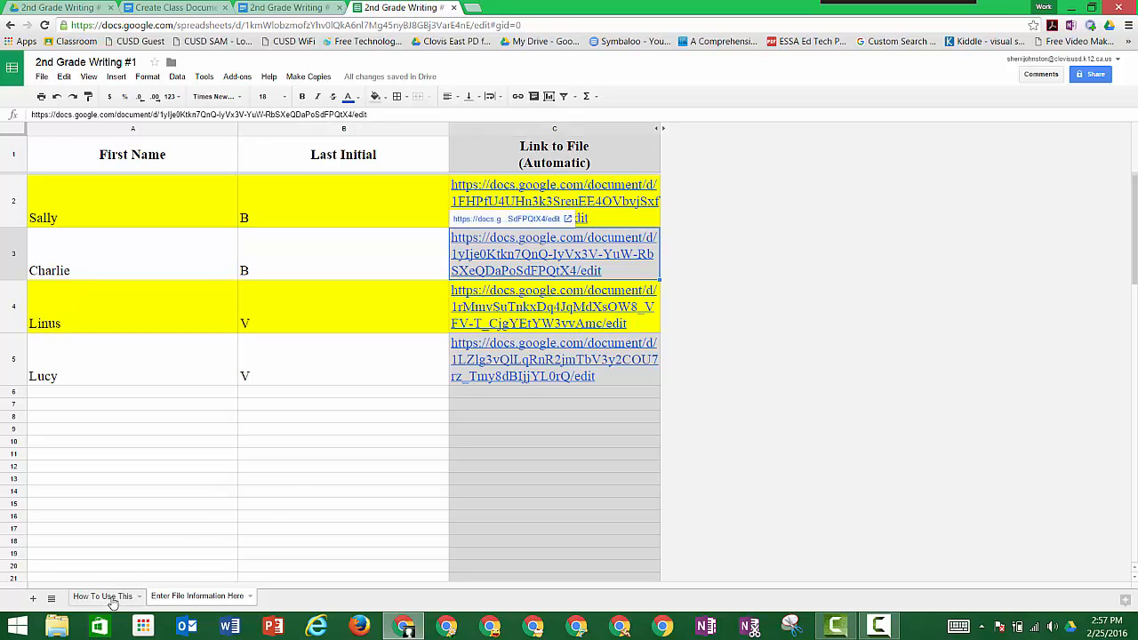
- Delete the How To Use This sheet from the spreadsheet
click(104, 597)
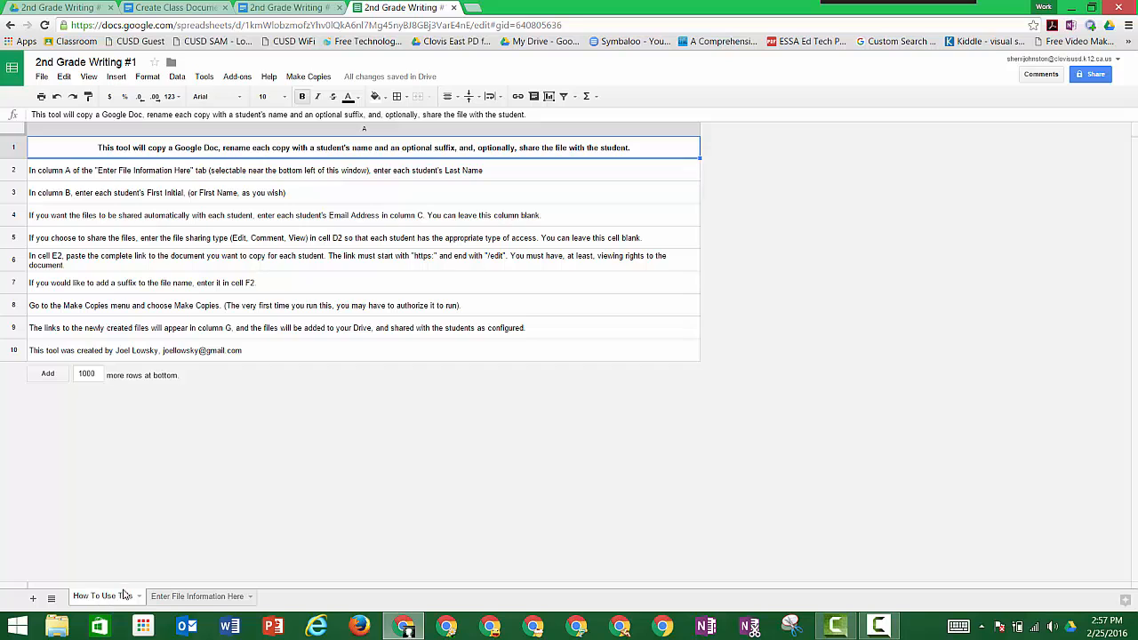
click(139, 596)
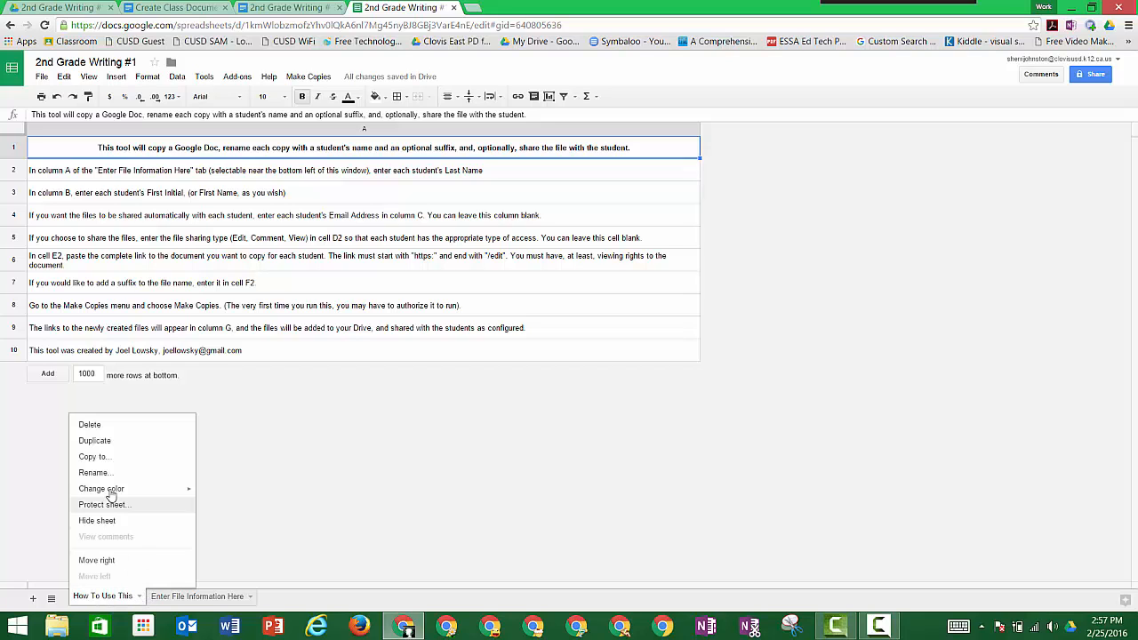
click(90, 425)
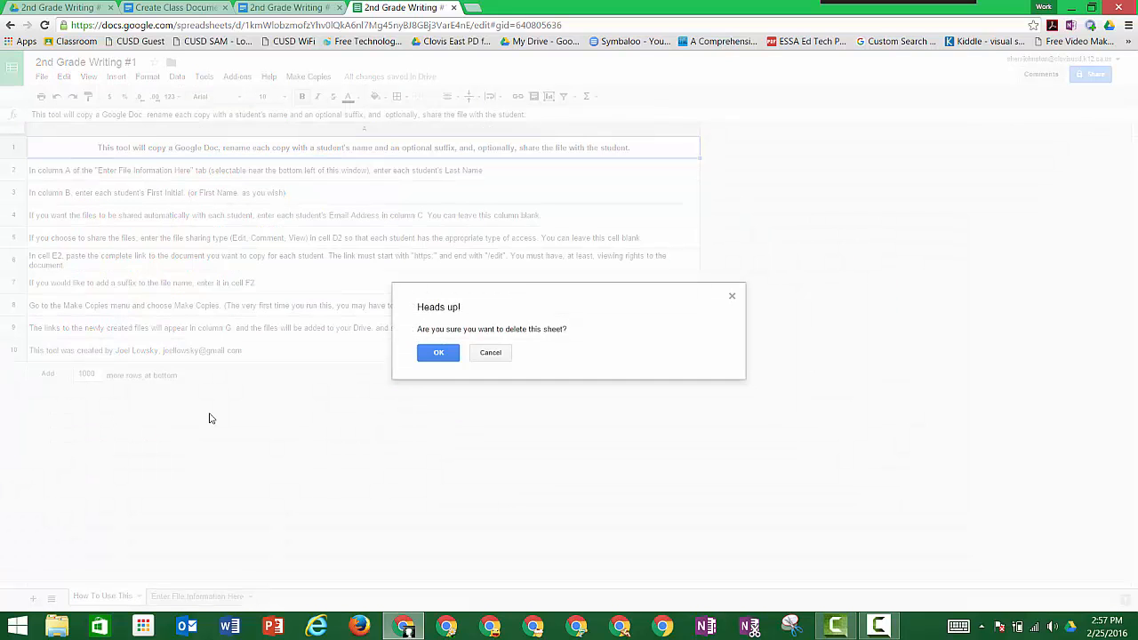
click(441, 358)
click(370, 391)
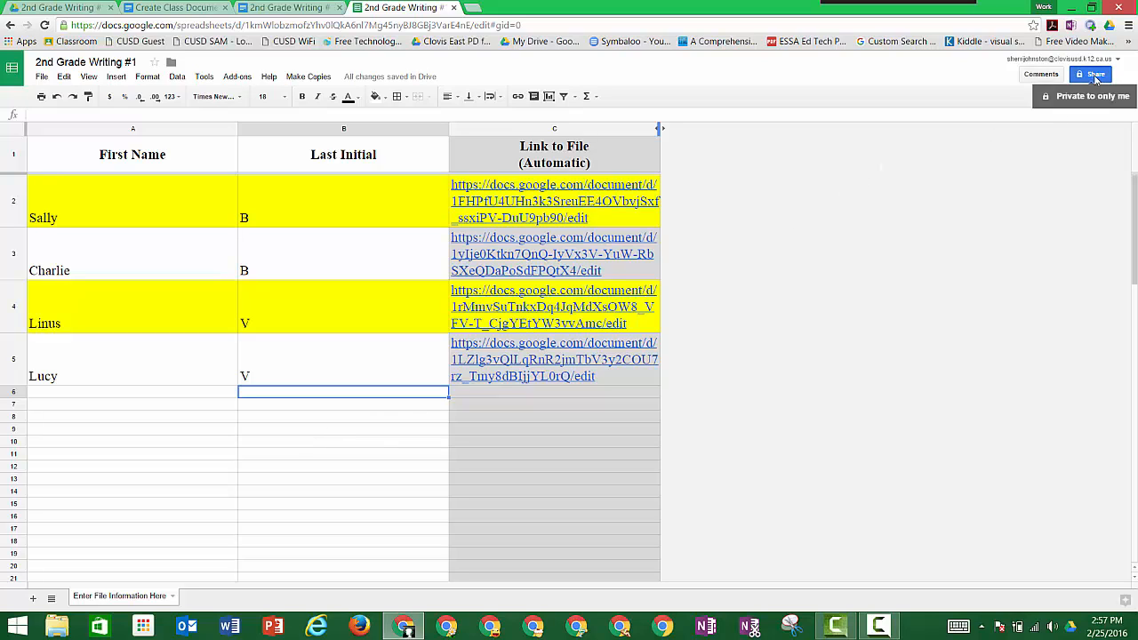
- Turn on link sharing for the spreadsheet so that anyone with the link can view it
click(1092, 78)
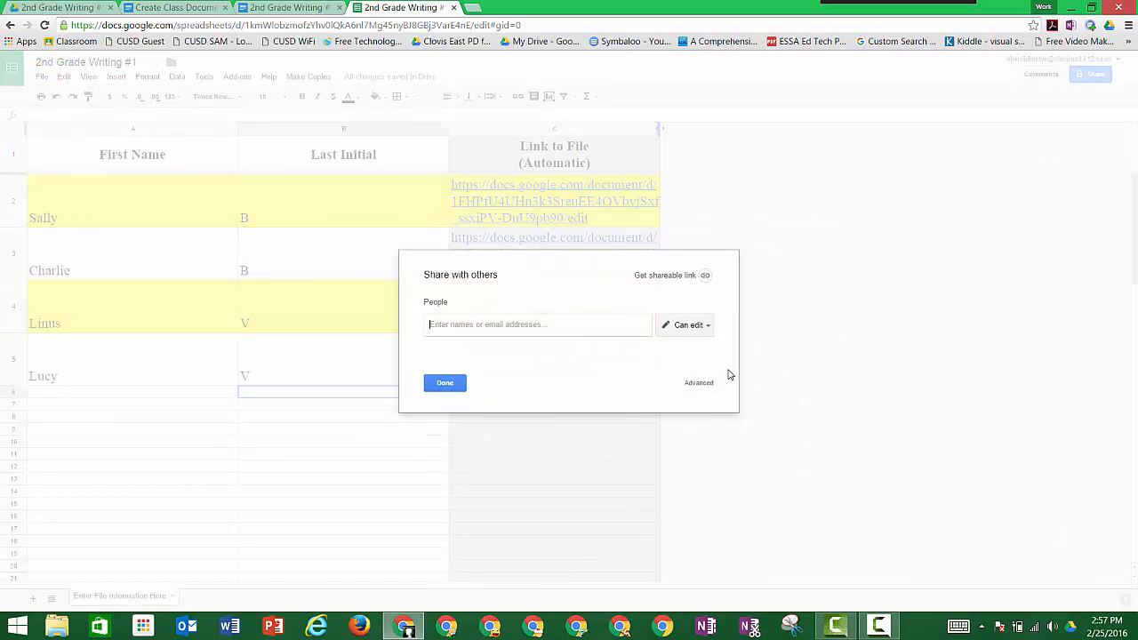
click(701, 383)
click(688, 270)
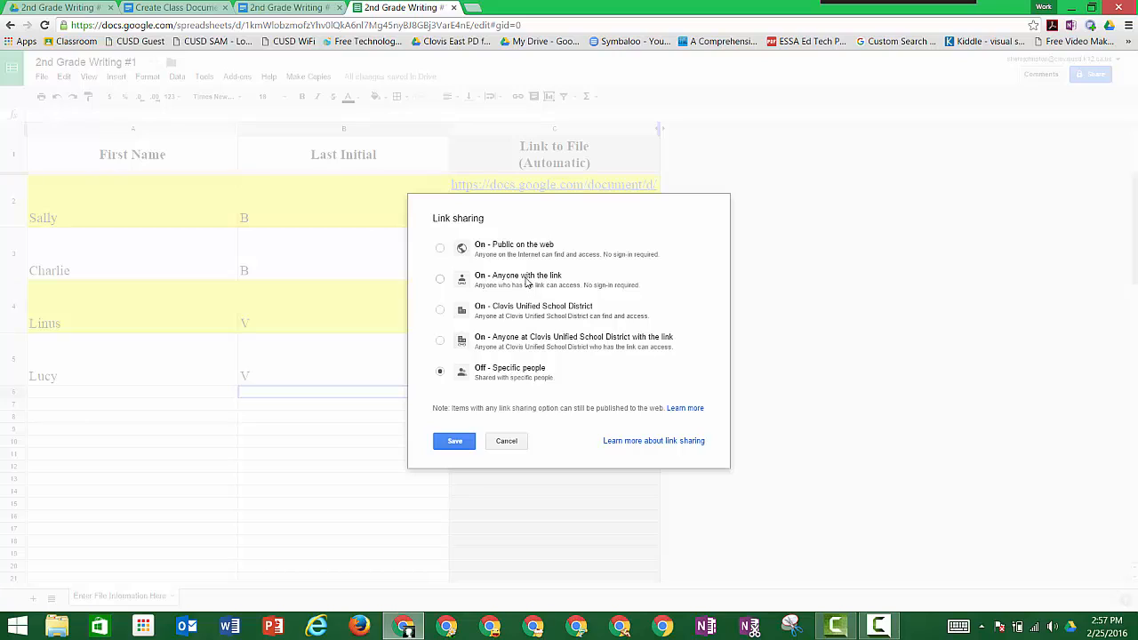
click(495, 279)
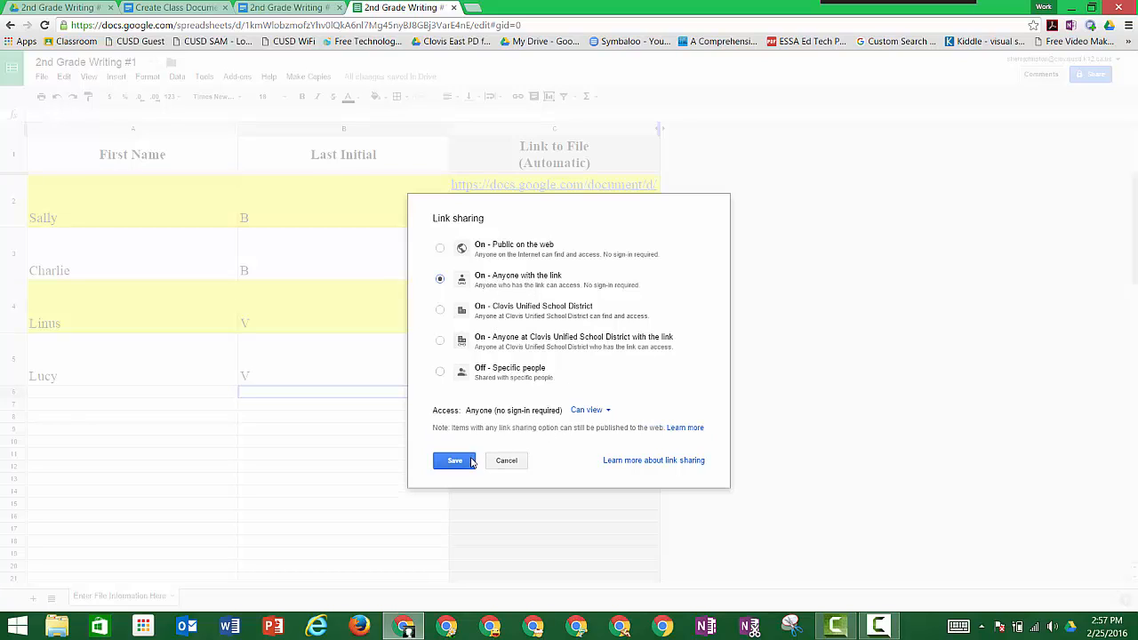
click(454, 460)
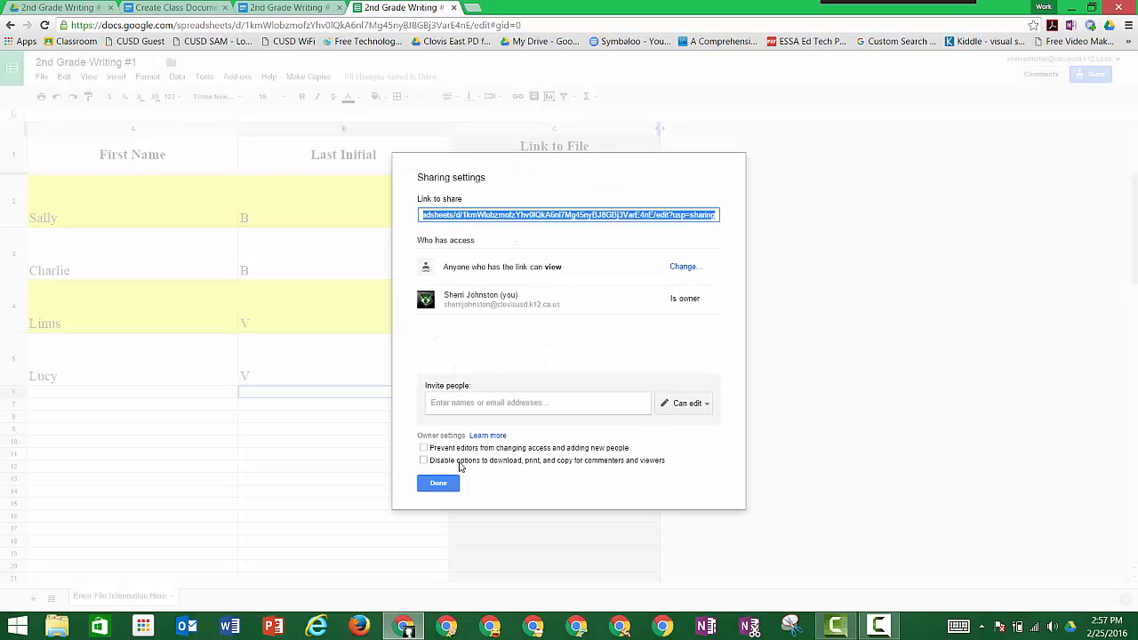
click(451, 484)
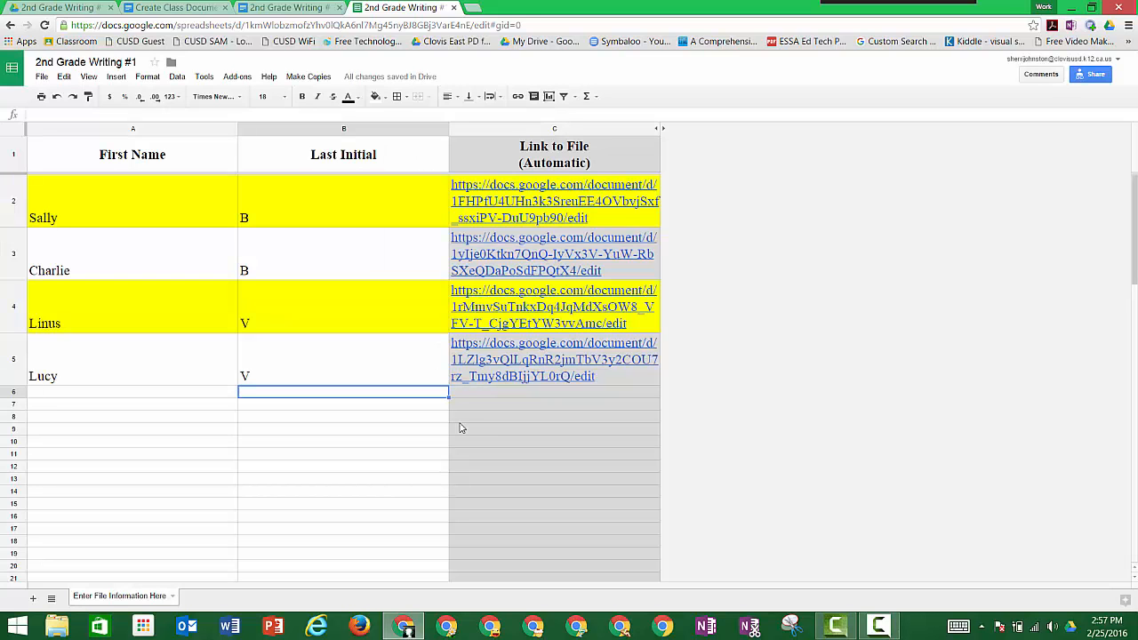